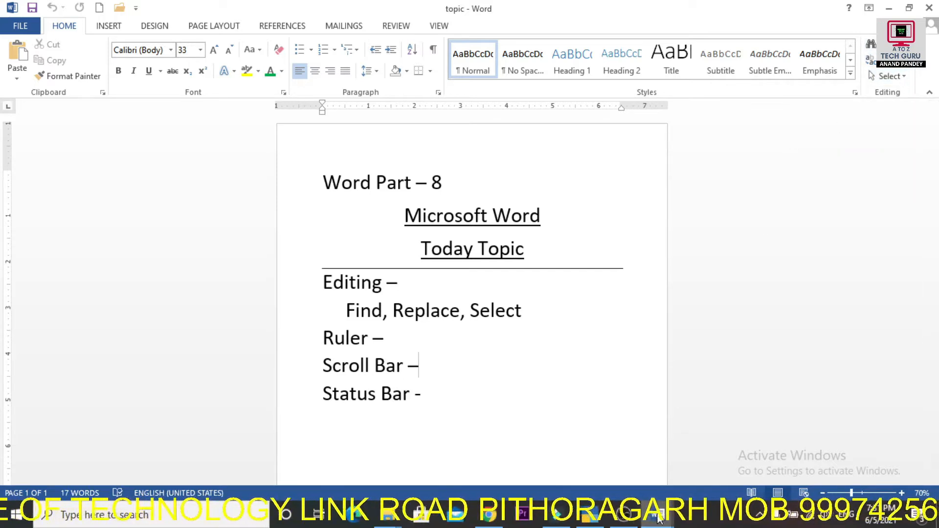
Switch to the Document1 document and place the cursor in the last line of its first paragraph
{"action": "left_click", "coordinate": [658, 513]}
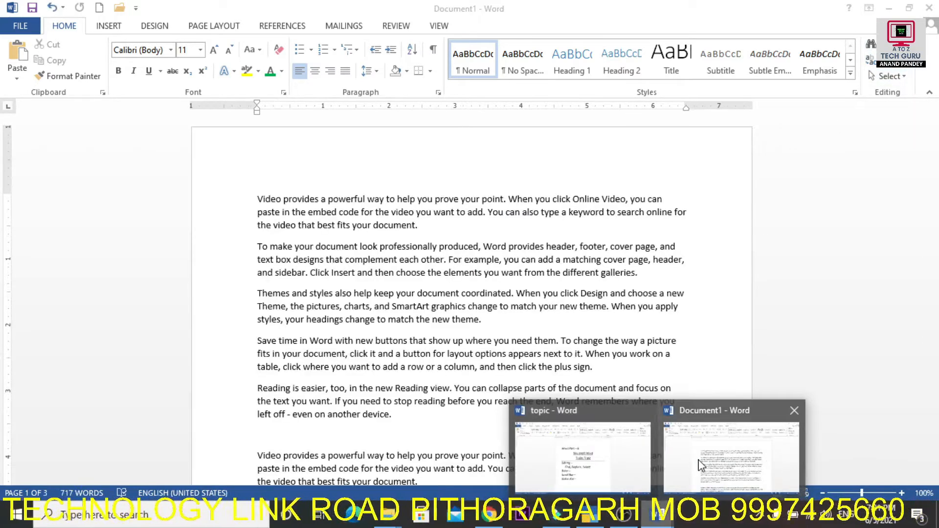
{"action": "left_click", "coordinate": [693, 446]}
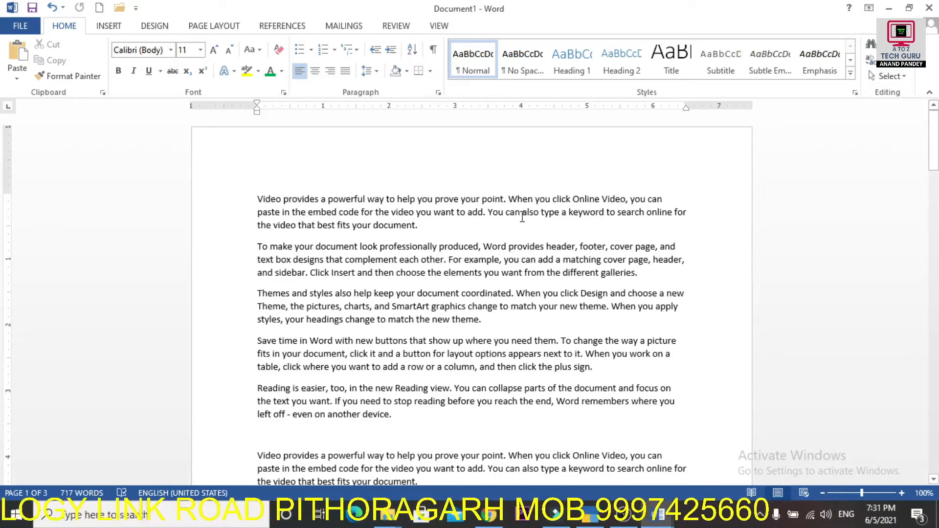
{"action": "mouse_move", "coordinate": [934, 153]}
{"action": "left_mouse_down"}
{"action": "mouse_move", "coordinate": [934, 186]}
{"action": "mouse_move", "coordinate": [933, 157]}
{"action": "left_mouse_up"}
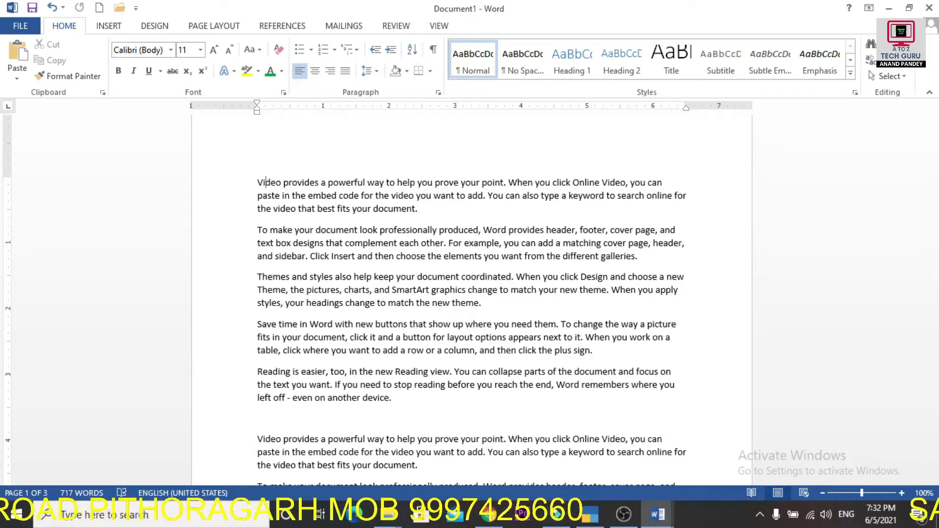
{"action": "left_click", "coordinate": [308, 210]}
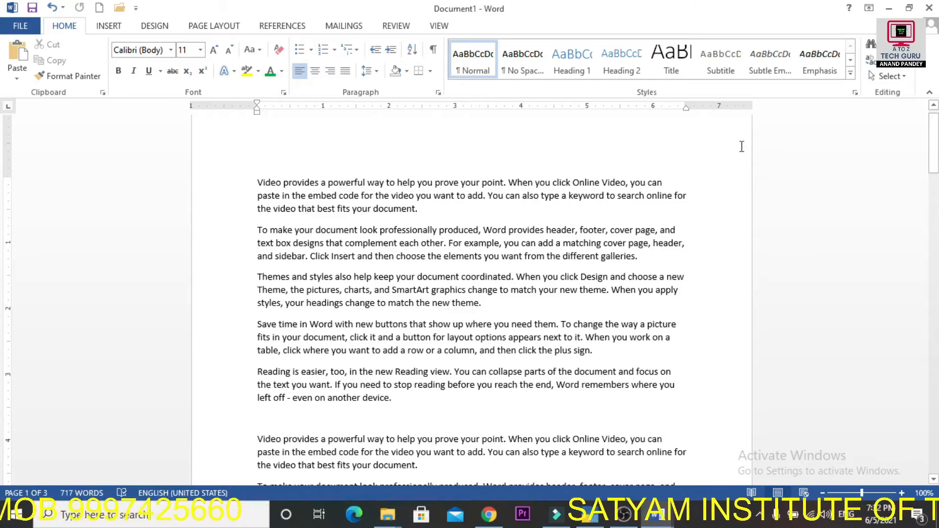
{"action": "mouse_move", "coordinate": [932, 138]}
{"action": "left_mouse_down"}
{"action": "mouse_move", "coordinate": [934, 182]}
{"action": "mouse_move", "coordinate": [934, 134]}
{"action": "left_mouse_up"}
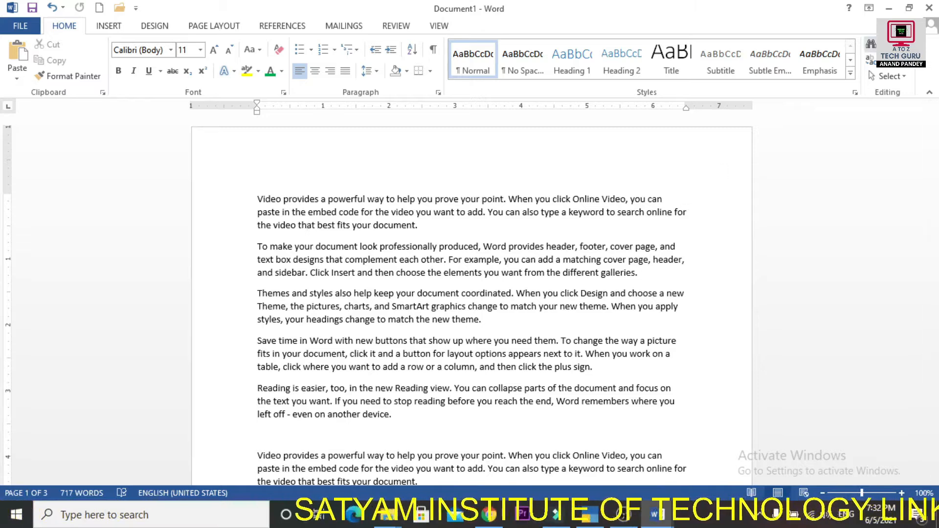
Find every occurrence of "you" in the document and view the highlighted matches from the start of page 1
{"action": "left_click", "coordinate": [875, 44]}
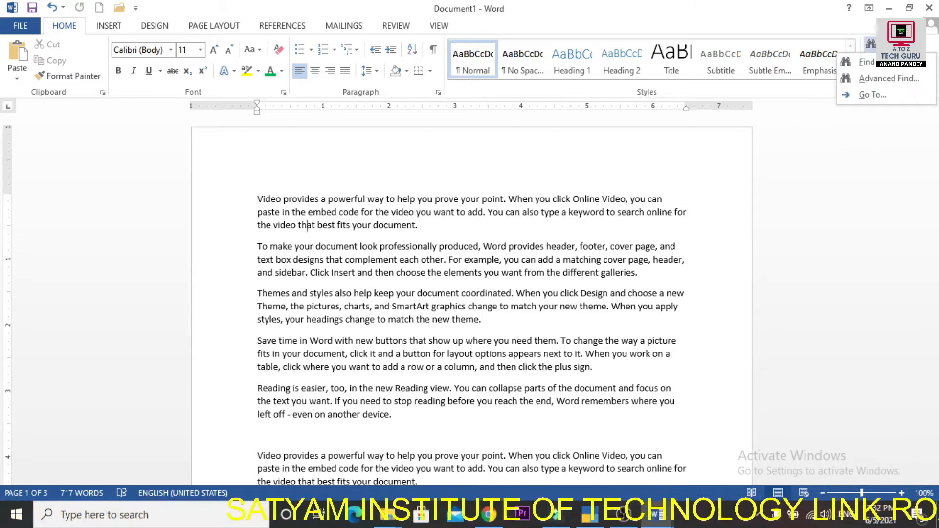
{"action": "left_click", "coordinate": [866, 62]}
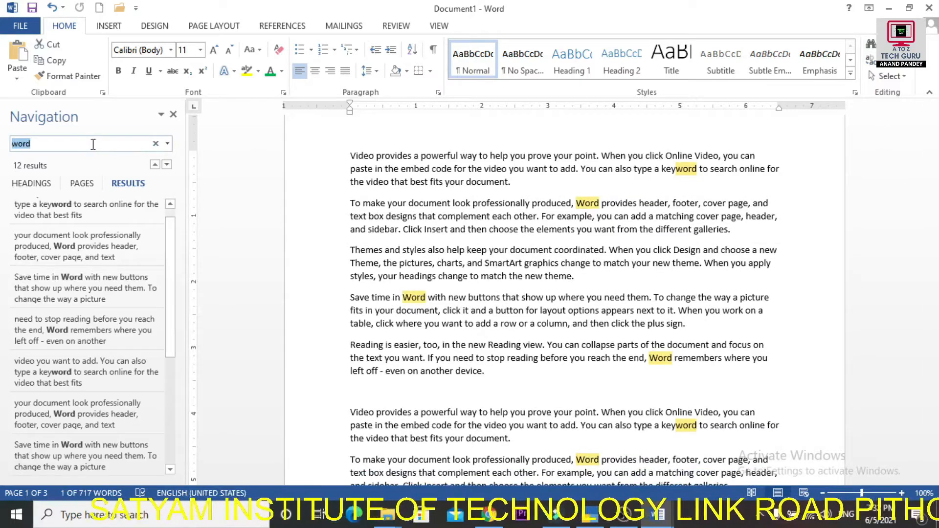
{"action": "key", "text": "BackSpace"}
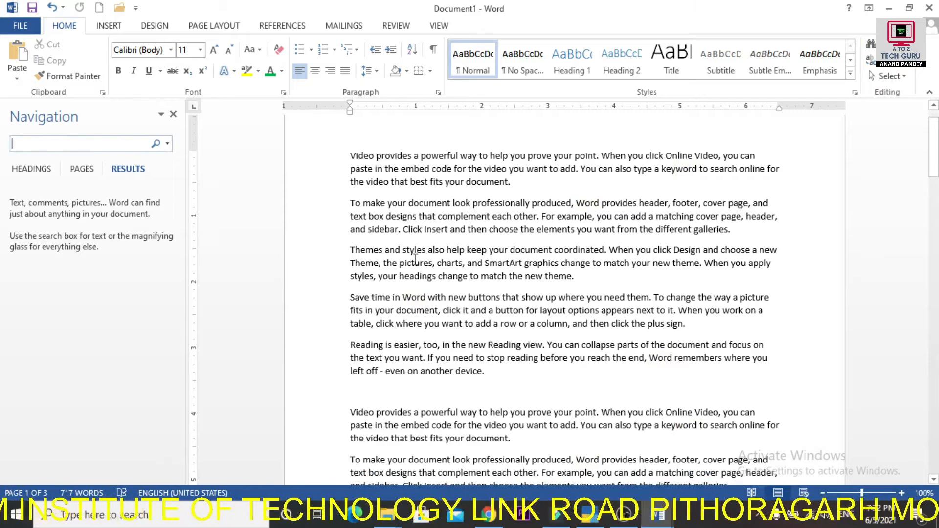
{"action": "type", "text": "you"}
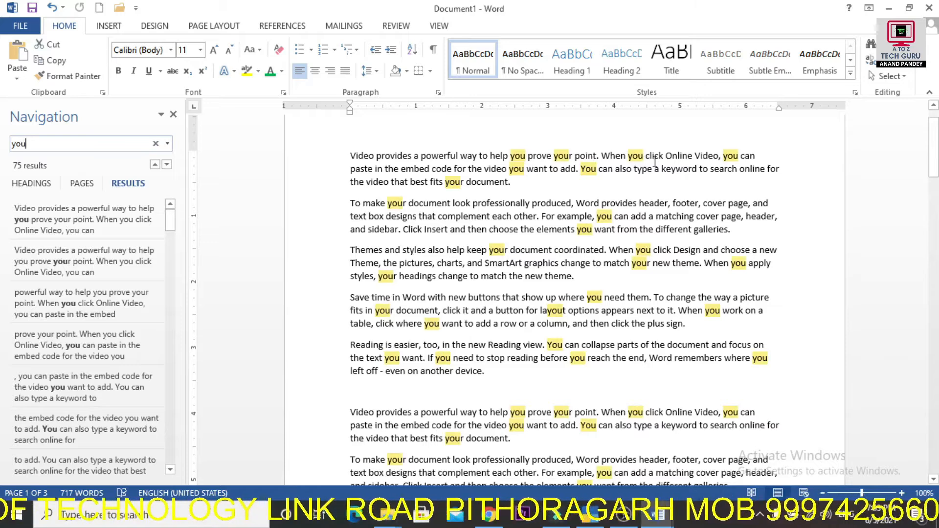
{"action": "mouse_move", "coordinate": [934, 128]}
{"action": "left_mouse_down"}
{"action": "mouse_move", "coordinate": [934, 174]}
{"action": "mouse_move", "coordinate": [934, 119]}
{"action": "left_mouse_up"}
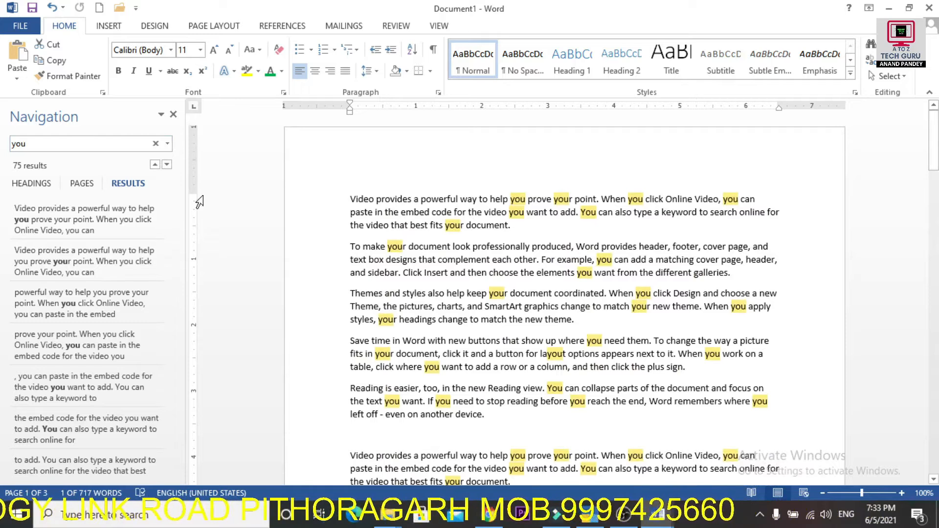
Change the document search to "45"
{"action": "left_click", "coordinate": [98, 140]}
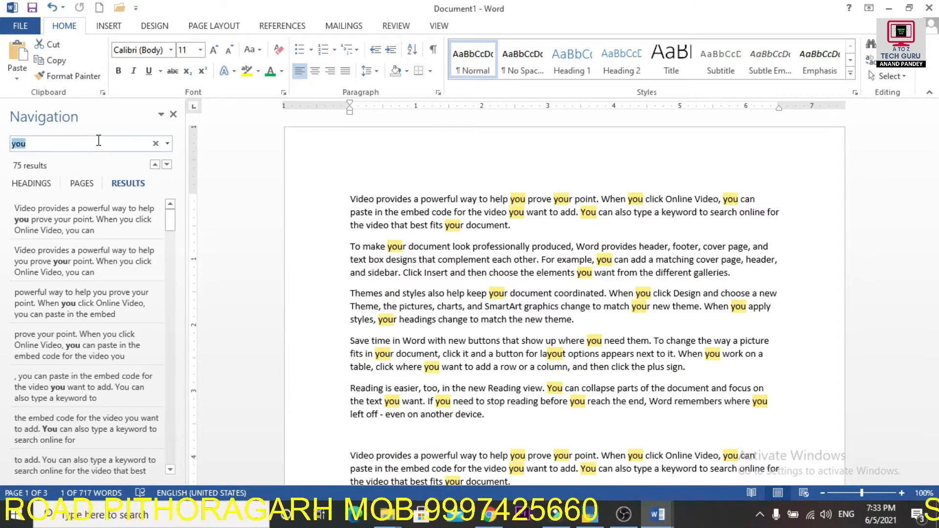
{"action": "type", "text": "45"}
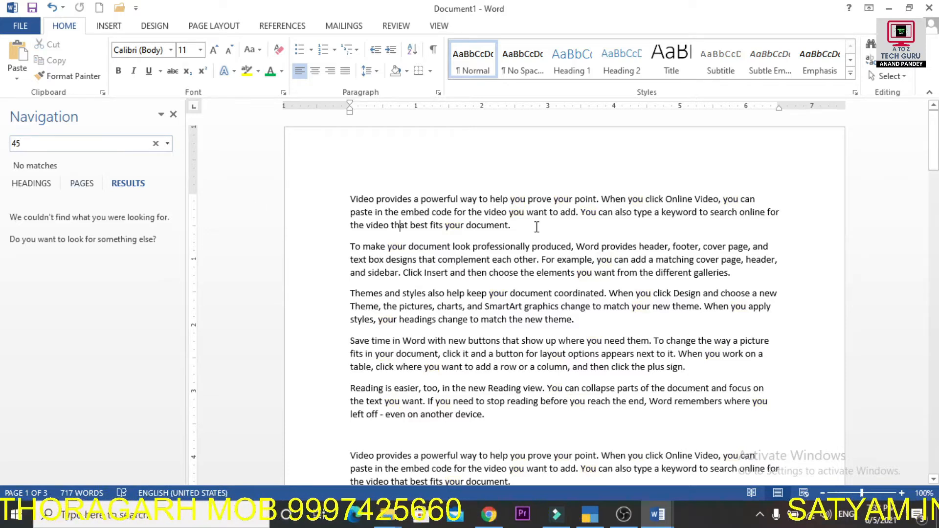
{"action": "mouse_move", "coordinate": [934, 156]}
{"action": "left_mouse_down"}
{"action": "mouse_move", "coordinate": [935, 169]}
{"action": "mouse_move", "coordinate": [934, 156]}
{"action": "left_mouse_up"}
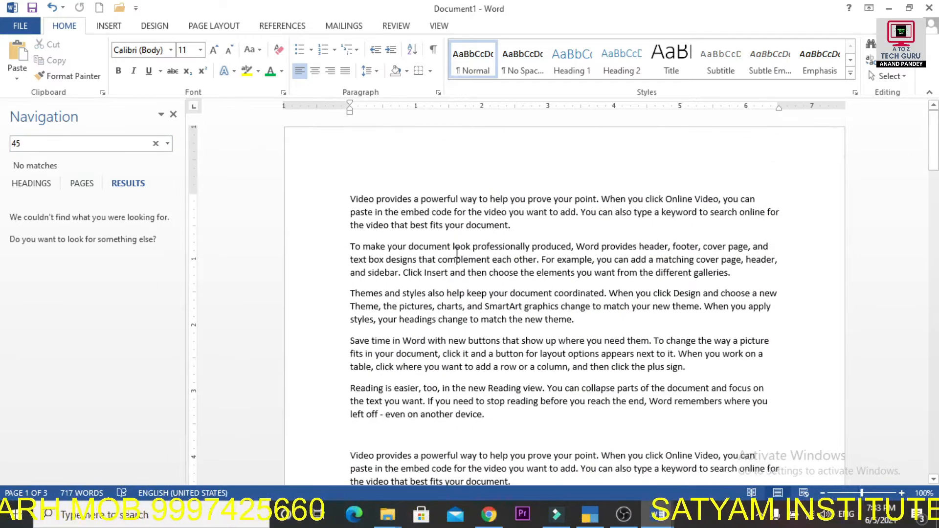
Search the document for "word" and step forward through the matches to the seventh one
{"action": "left_click", "coordinate": [42, 144]}
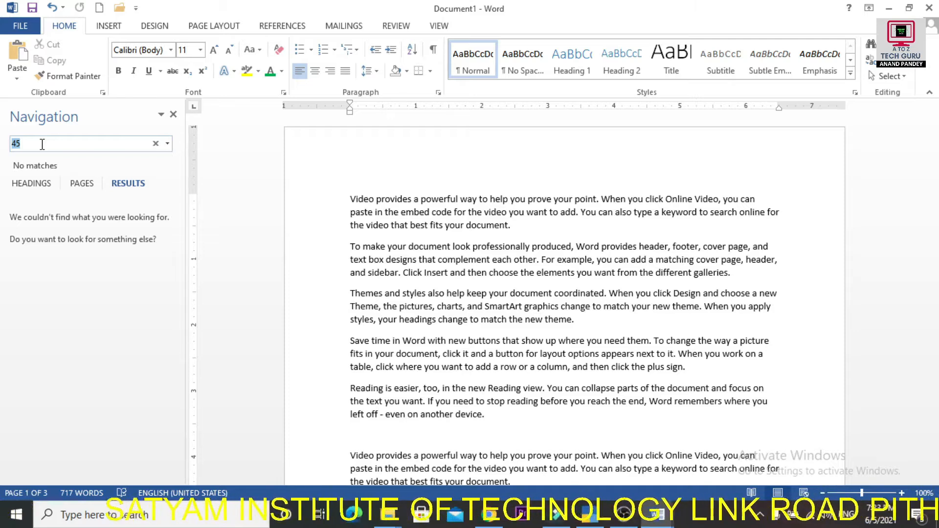
{"action": "type", "text": "word"}
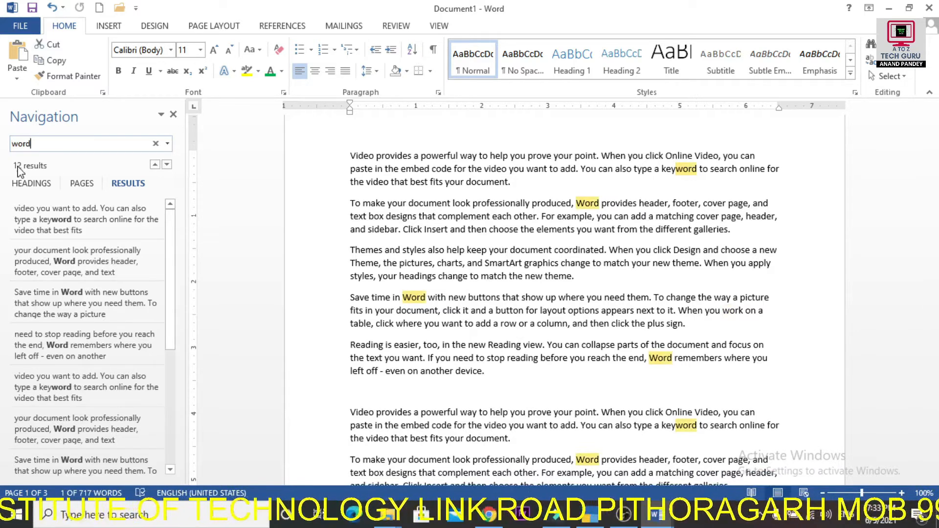
{"action": "left_click", "coordinate": [167, 165]}
{"action": "left_click", "coordinate": [167, 166]}
{"action": "left_click", "coordinate": [167, 165]}
{"action": "left_click", "coordinate": [166, 165]}
{"action": "left_click", "coordinate": [167, 165]}
{"action": "left_click", "coordinate": [166, 165]}
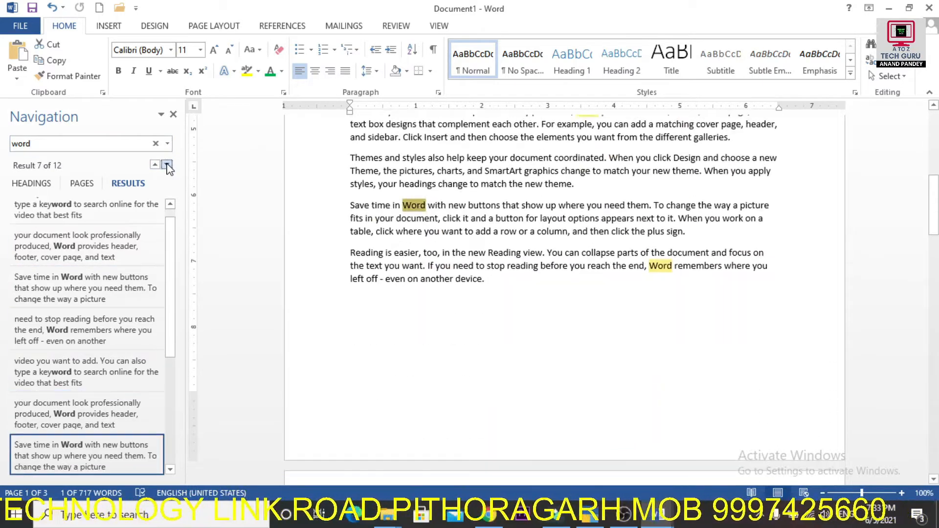
Step back and forth through the "word" matches to the first one, close the navigation pane and deselect the match
{"action": "left_click", "coordinate": [154, 165]}
{"action": "left_click", "coordinate": [154, 165]}
{"action": "left_click", "coordinate": [155, 165]}
{"action": "left_click", "coordinate": [154, 165]}
{"action": "left_click", "coordinate": [154, 165]}
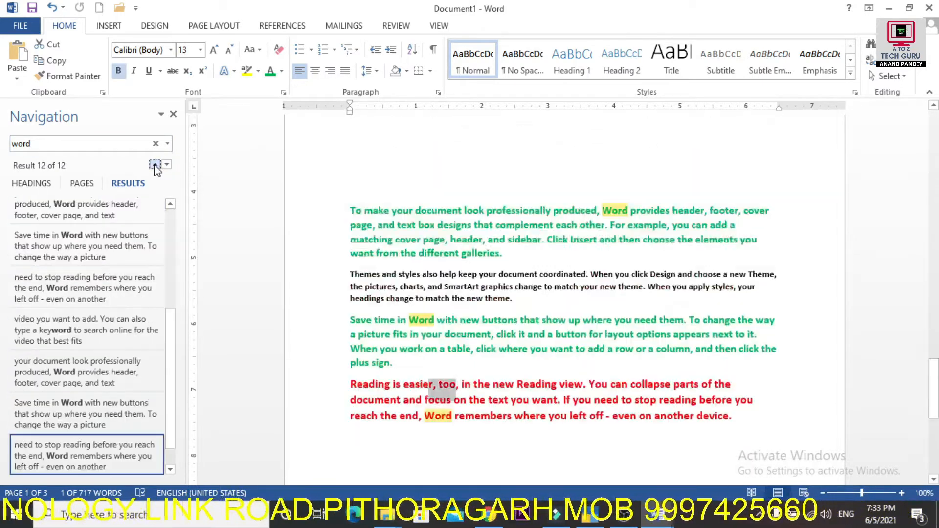
{"action": "left_click", "coordinate": [154, 165]}
{"action": "left_click", "coordinate": [167, 165]}
{"action": "left_click", "coordinate": [167, 165]}
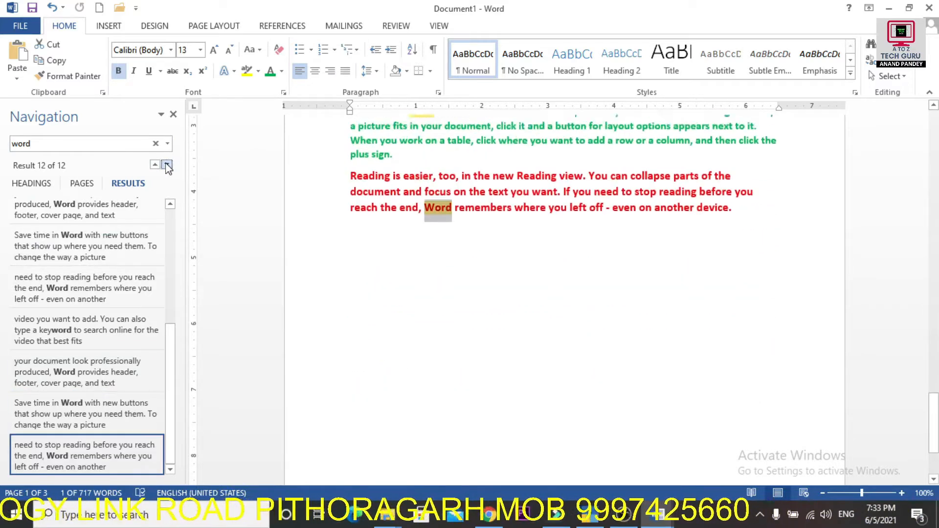
{"action": "left_click", "coordinate": [167, 166]}
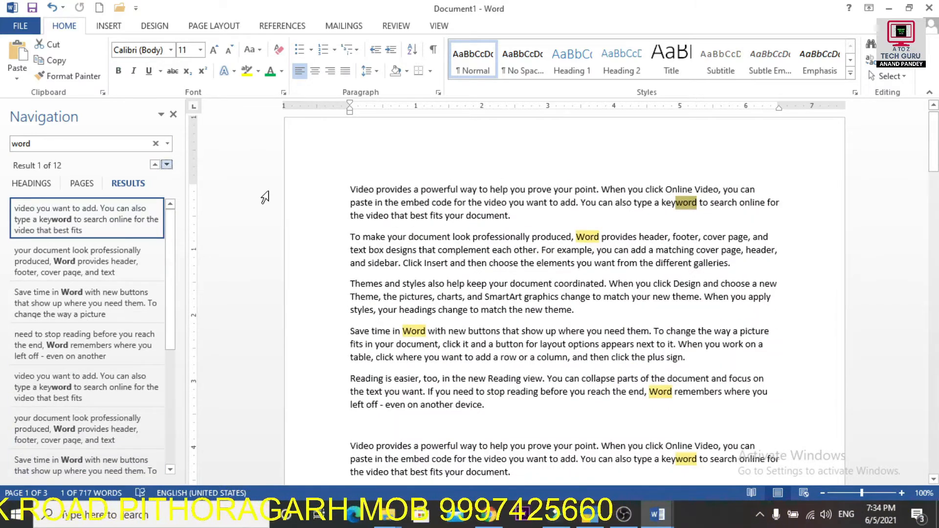
{"action": "left_click", "coordinate": [48, 145]}
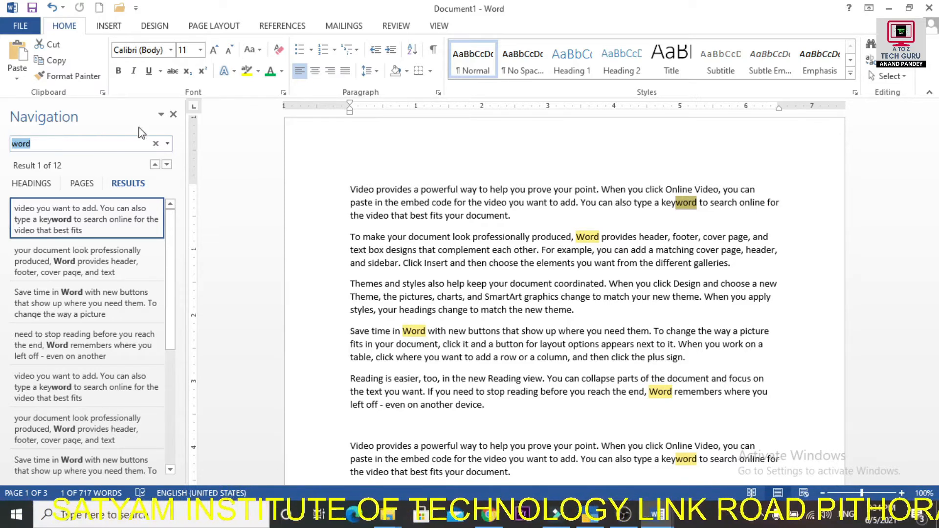
{"action": "left_click", "coordinate": [174, 115]}
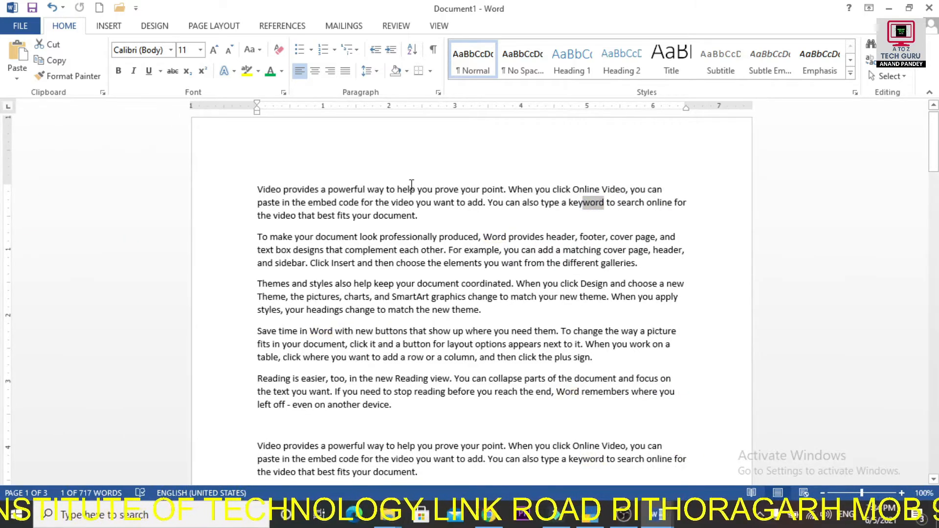
{"action": "left_click", "coordinate": [325, 190]}
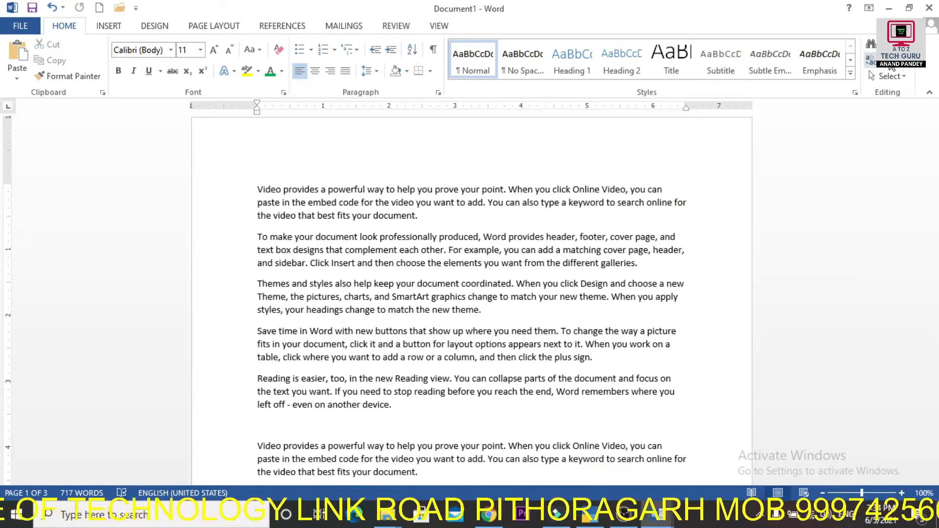
{"action": "left_click", "coordinate": [890, 63]}
{"action": "left_click_drag", "start_coordinate": [517, 35], "coordinate": [253, 37]}
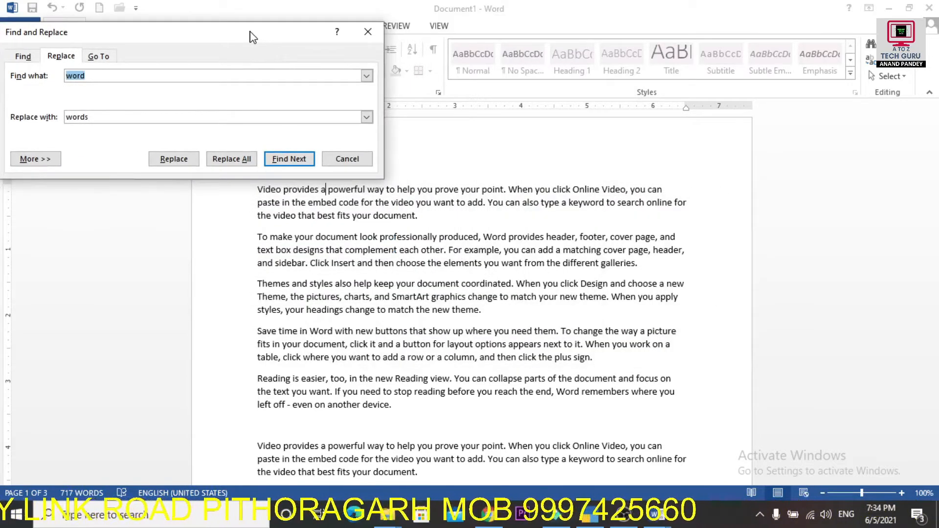
{"action": "key", "text": "Escape"}
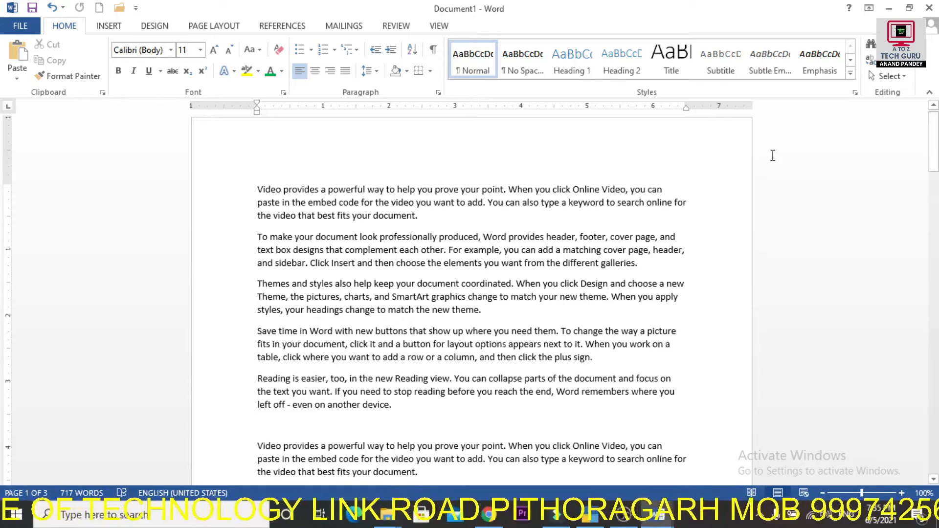
Set up replacing "word" with "words" and find the match in the second paragraph, skipping the one inside "keyword"
{"action": "left_click", "coordinate": [875, 60]}
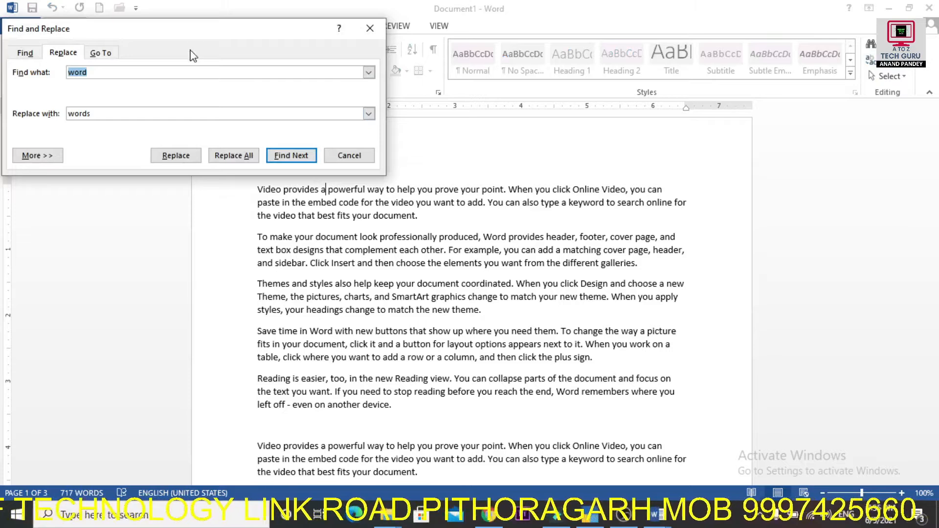
{"action": "left_click_drag", "start_coordinate": [194, 38], "coordinate": [171, 84]}
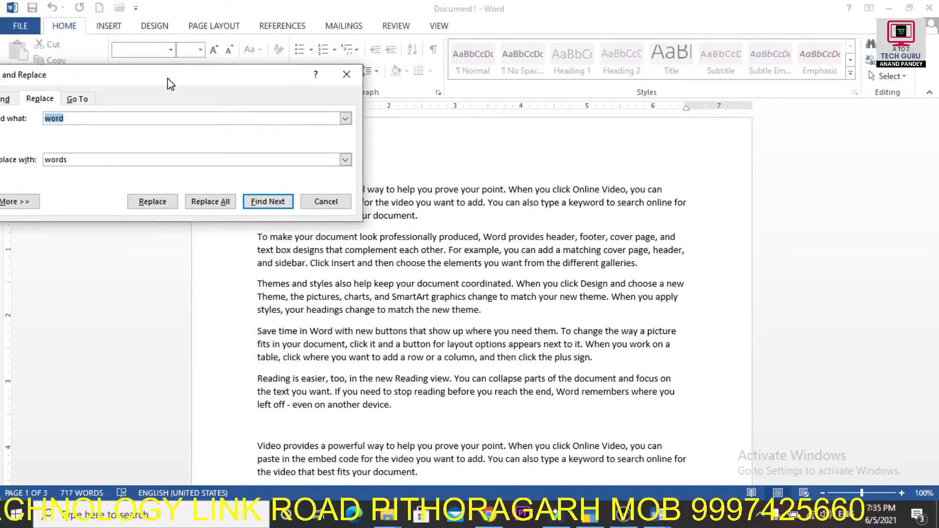
{"action": "left_click", "coordinate": [75, 121]}
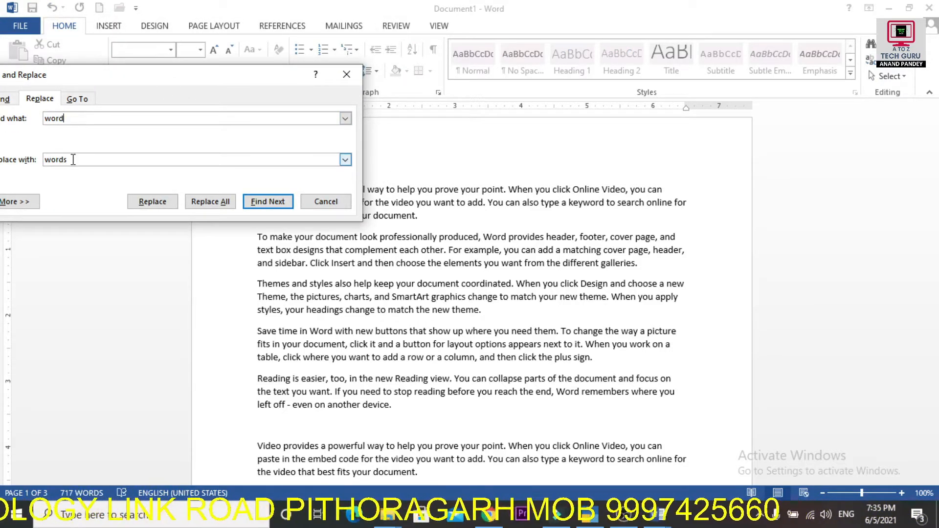
{"action": "left_click_drag", "start_coordinate": [146, 82], "coordinate": [179, 31]}
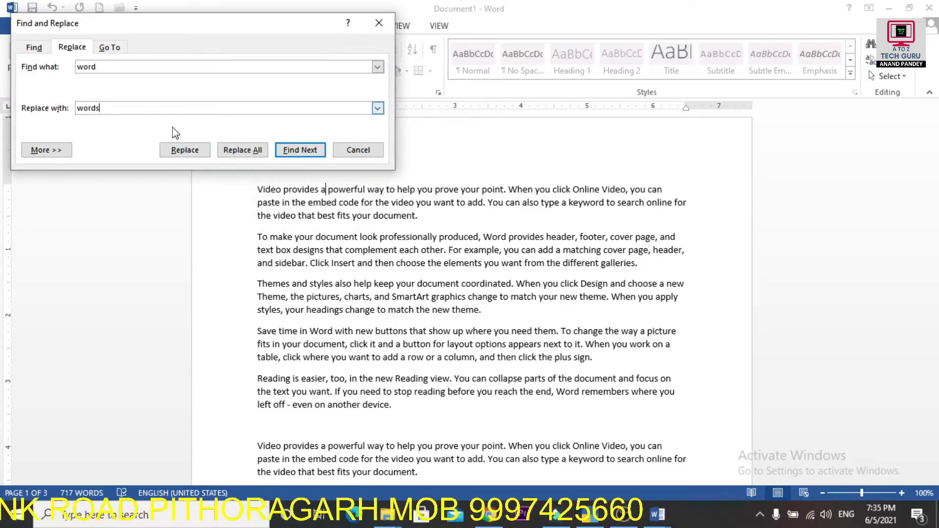
{"action": "left_click", "coordinate": [294, 152]}
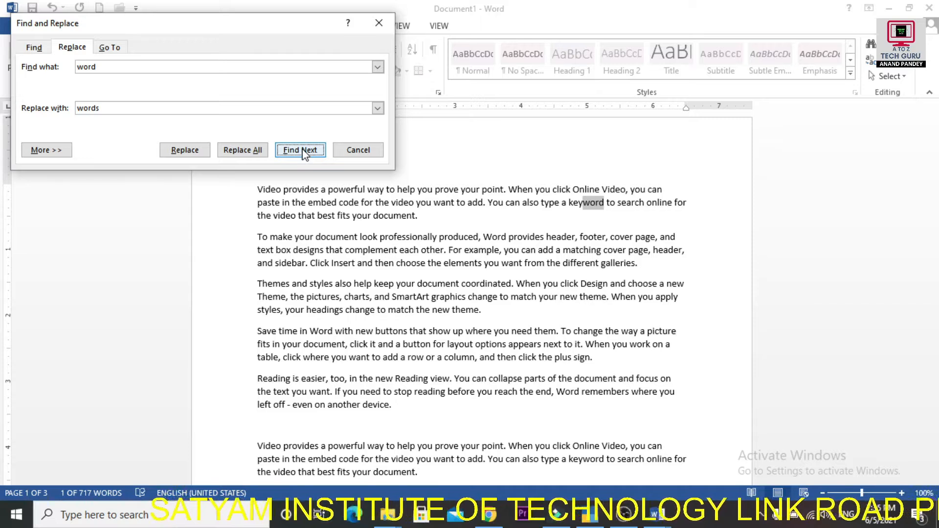
{"action": "left_click", "coordinate": [303, 152]}
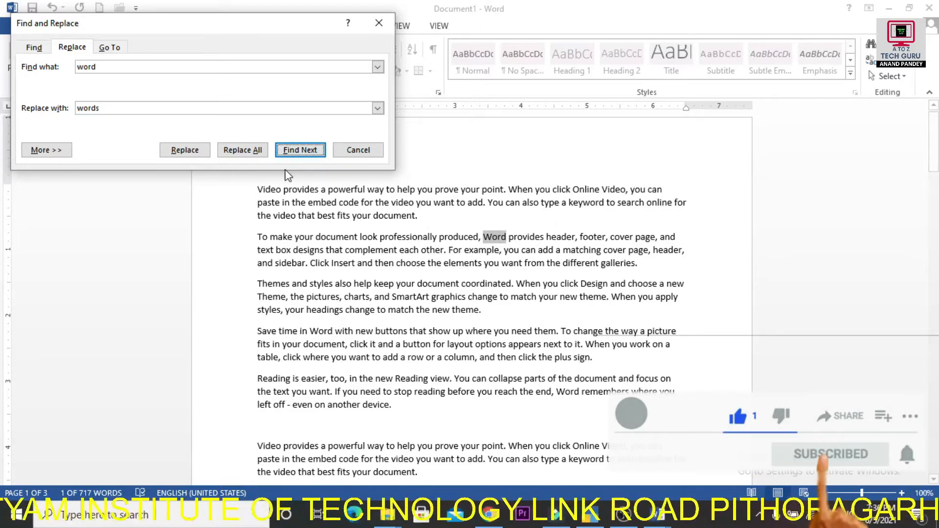
Replace "Word" with "Words" in the second, fourth and fifth paragraphs, and skip the following match inside "keyword"
{"action": "left_click", "coordinate": [183, 150]}
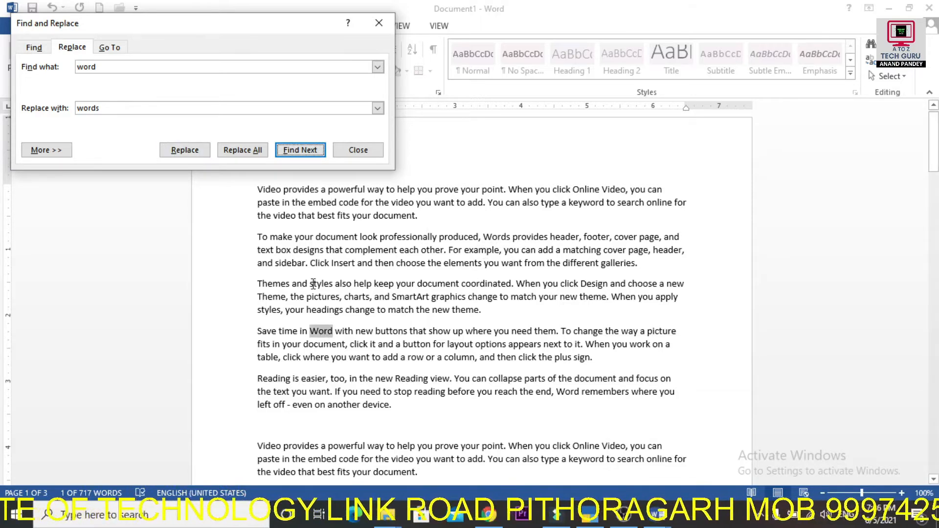
{"action": "left_click", "coordinate": [192, 156]}
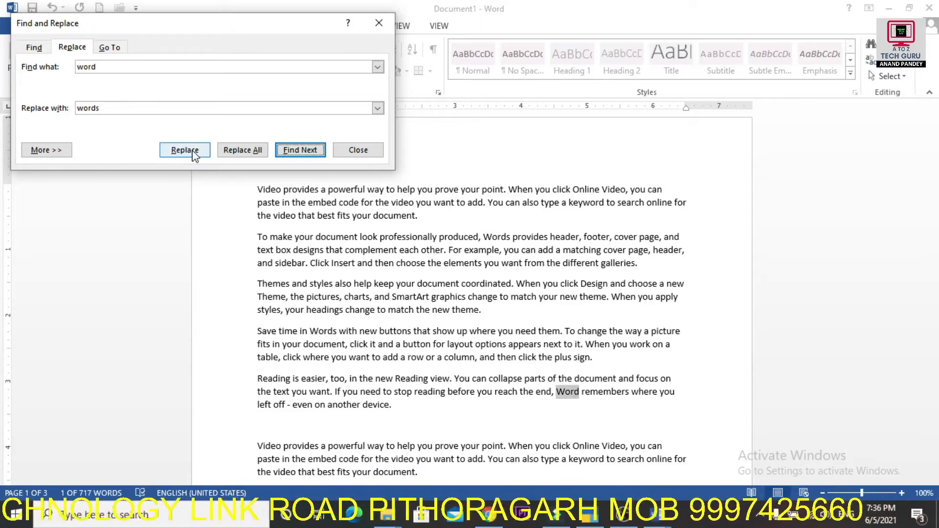
{"action": "left_click", "coordinate": [193, 153]}
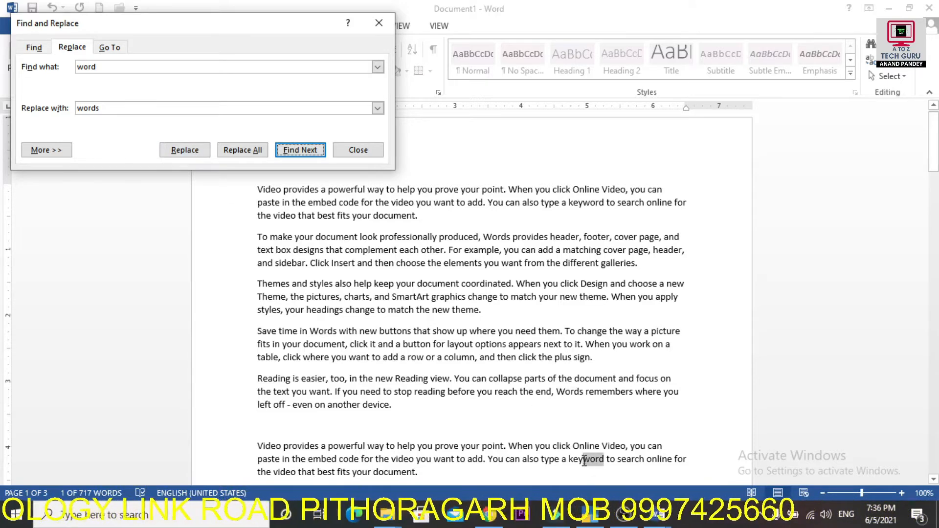
{"action": "left_click", "coordinate": [307, 155]}
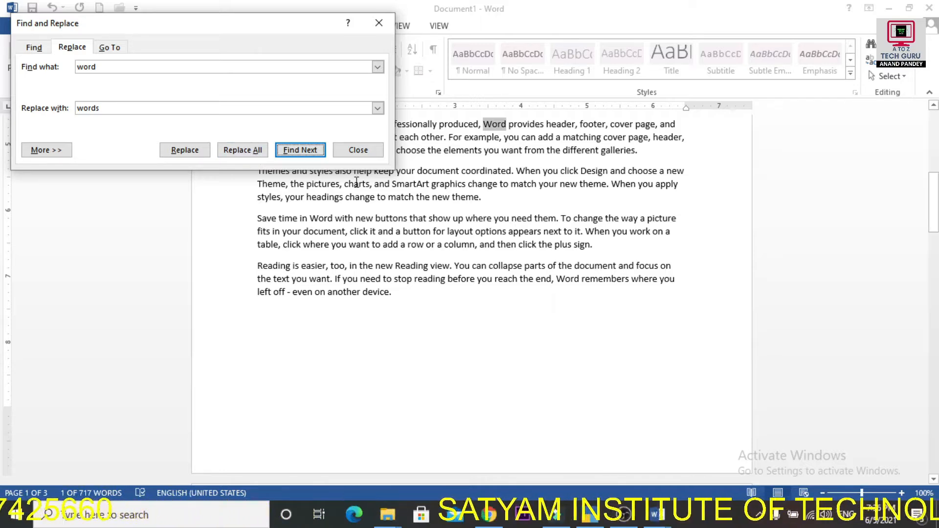
Move the Find and Replace dialog away from its current spot and close it without replacing the selected match
{"action": "left_click_drag", "start_coordinate": [275, 19], "coordinate": [330, 73]}
{"action": "left_click", "coordinate": [158, 120]}
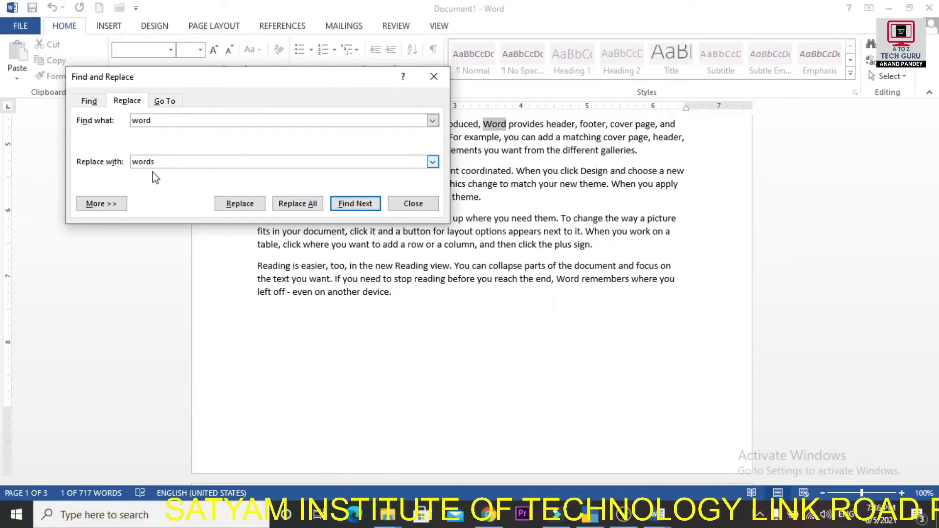
{"action": "left_click", "coordinate": [187, 159]}
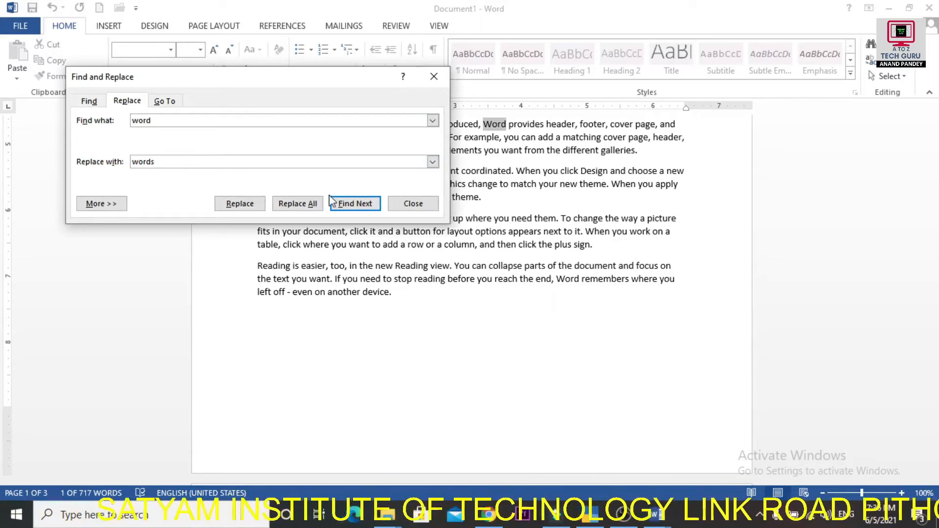
{"action": "left_click", "coordinate": [413, 203]}
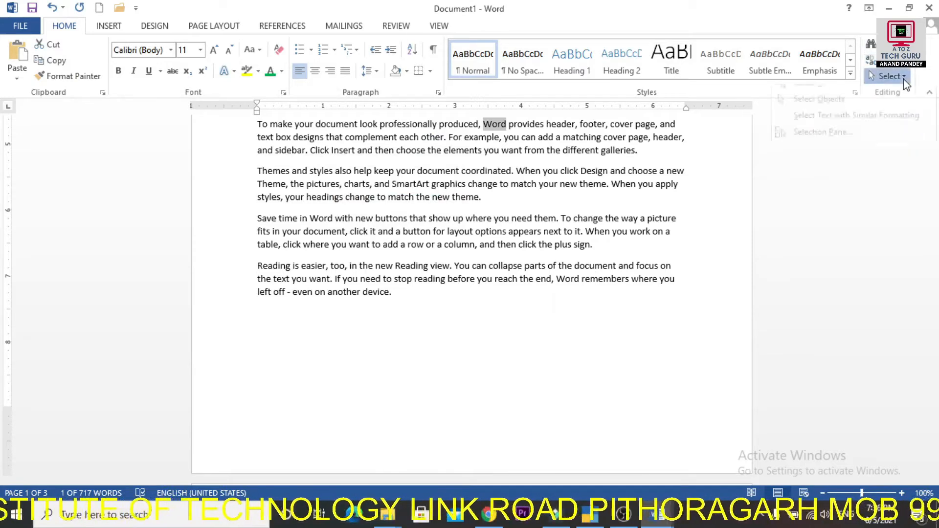
Return to the start of the document, select all of its content with Select All, and deselect it
{"action": "left_click", "coordinate": [903, 77]}
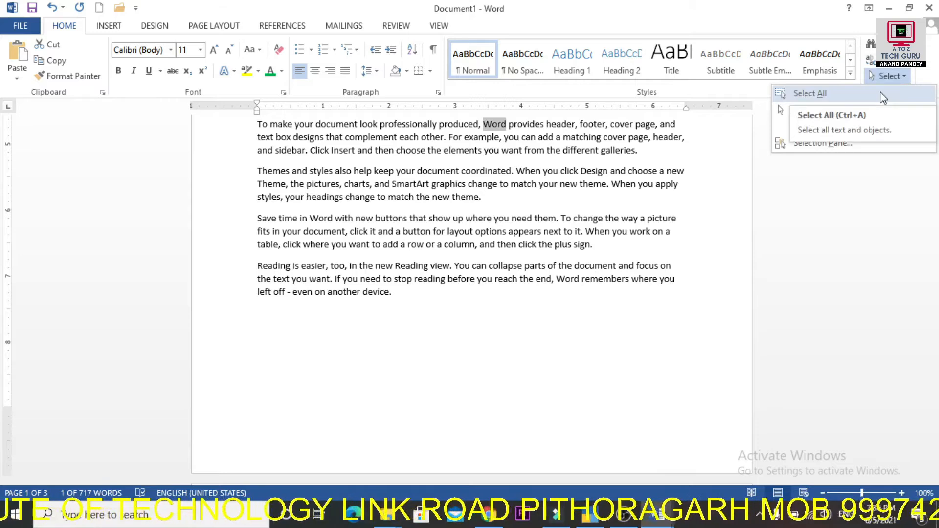
{"action": "key", "text": "Escape"}
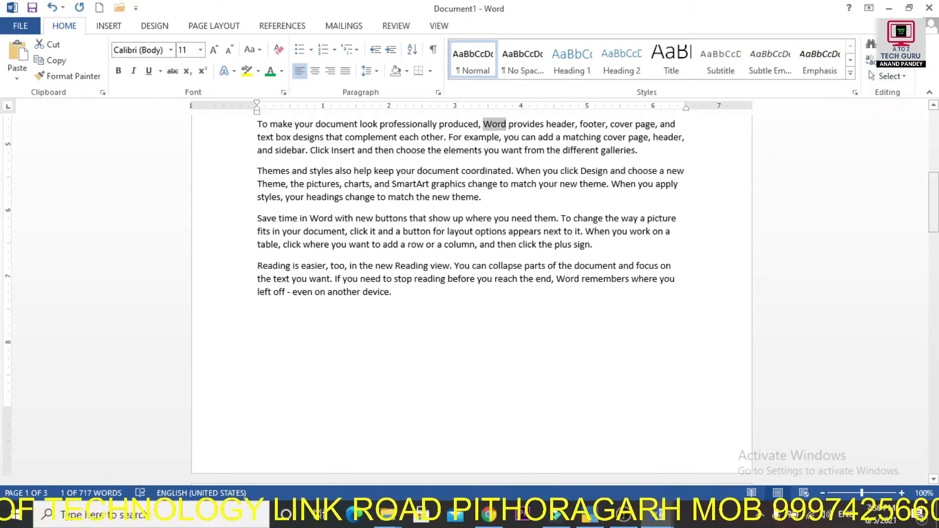
{"action": "scroll", "coordinate": [921, 227], "scroll_direction": "up", "scroll_amount": 10}
{"action": "left_click", "coordinate": [433, 228]}
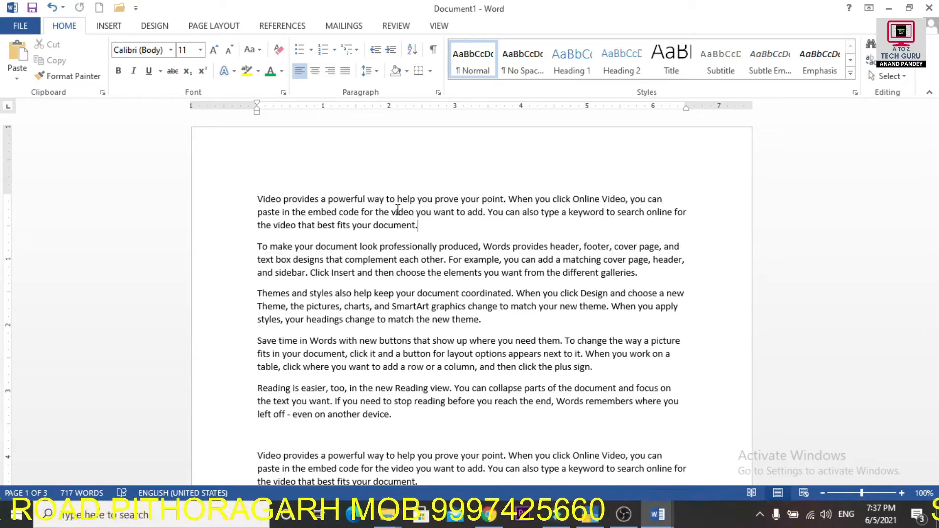
{"action": "left_click", "coordinate": [893, 78]}
{"action": "left_click", "coordinate": [857, 95]}
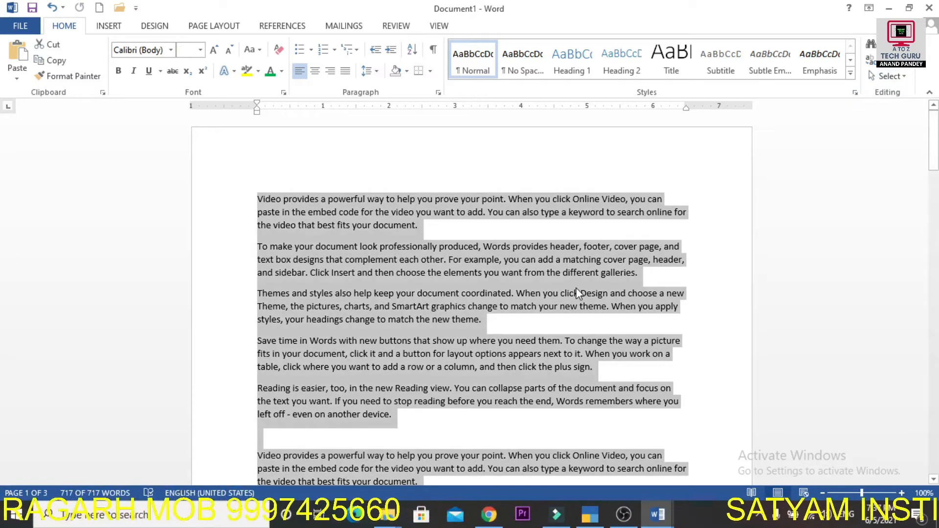
{"action": "left_click", "coordinate": [660, 234]}
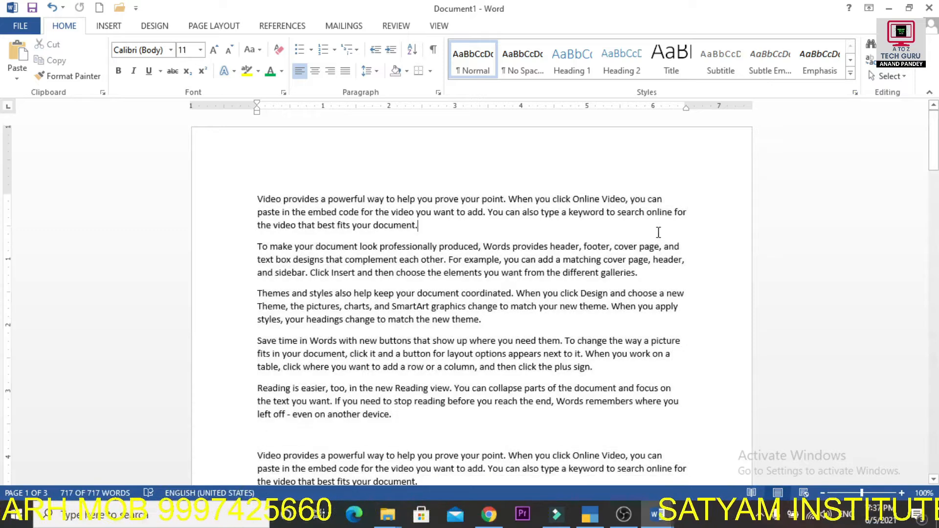
Turn on Select Objects and select the rectangle, triangle, smiley face, arrow and picture on page 2 together
{"action": "left_click", "coordinate": [888, 76]}
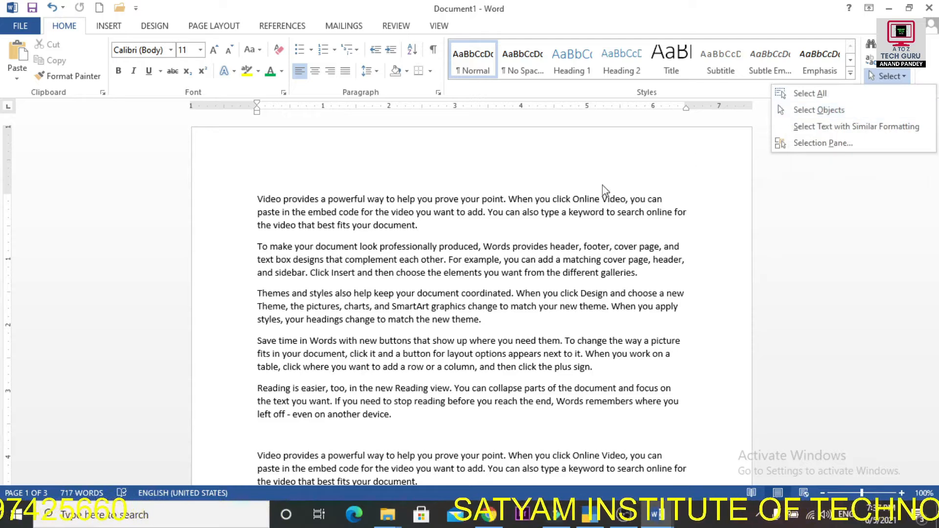
{"action": "left_click", "coordinate": [830, 176]}
{"action": "left_click_drag", "start_coordinate": [933, 158], "coordinate": [934, 293]}
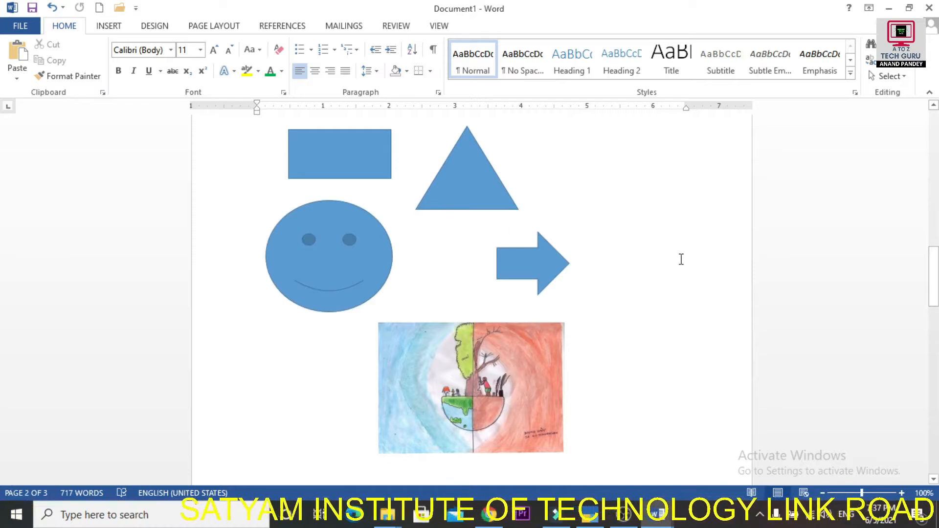
{"action": "left_click_drag", "start_coordinate": [934, 271], "coordinate": [934, 275]}
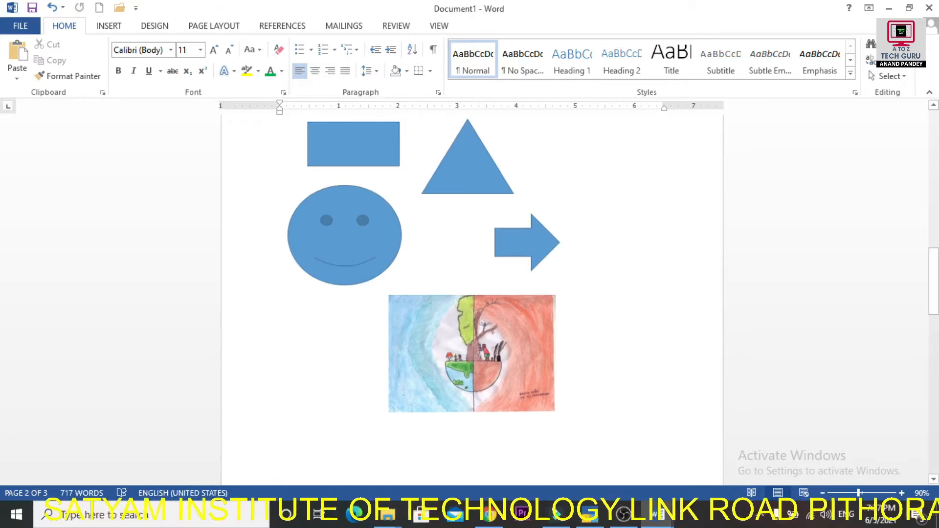
{"action": "left_click_drag", "start_coordinate": [935, 293], "coordinate": [934, 291]}
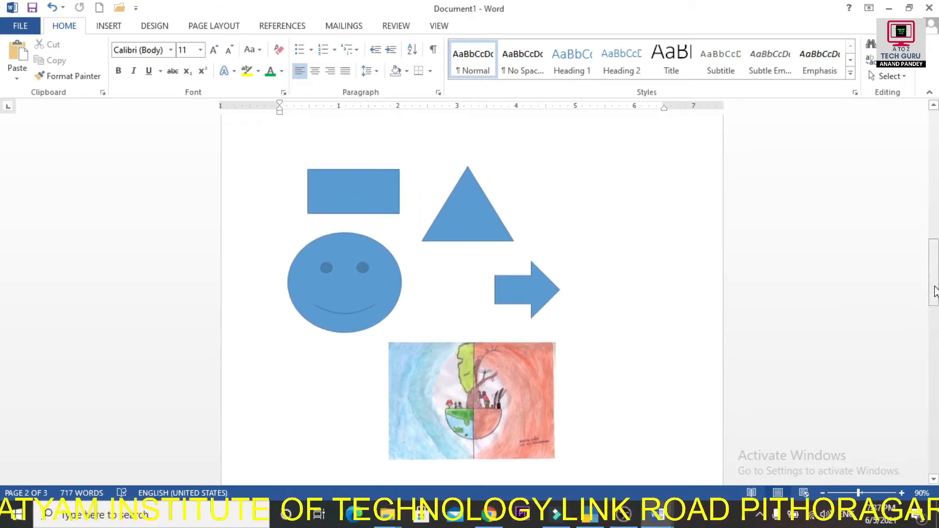
{"action": "left_click", "coordinate": [901, 77]}
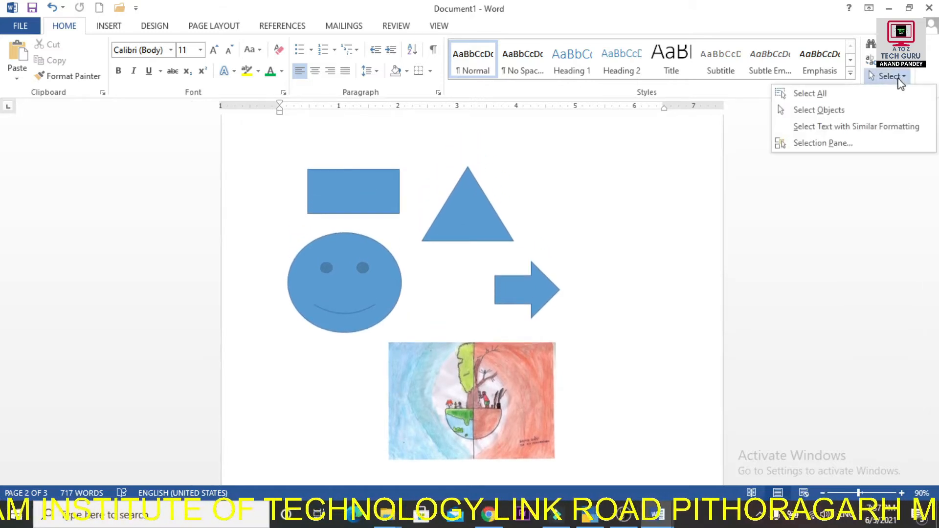
{"action": "left_click", "coordinate": [861, 112]}
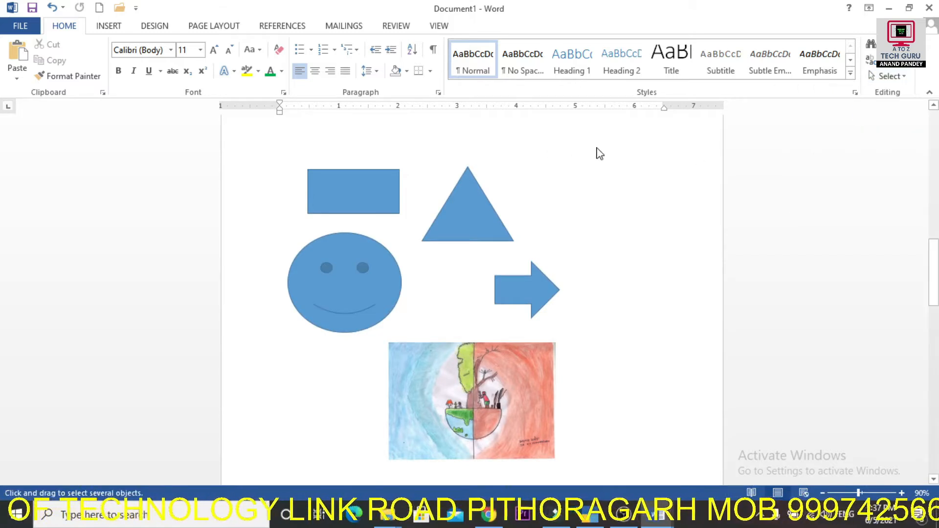
{"action": "mouse_move", "coordinate": [616, 145]}
{"action": "left_mouse_down"}
{"action": "mouse_move", "coordinate": [528, 211]}
{"action": "mouse_move", "coordinate": [486, 272]}
{"action": "mouse_move", "coordinate": [299, 468]}
{"action": "mouse_move", "coordinate": [274, 417]}
{"action": "mouse_move", "coordinate": [286, 255]}
{"action": "mouse_move", "coordinate": [285, 266]}
{"action": "left_mouse_up"}
{"action": "left_click_drag", "start_coordinate": [933, 332], "coordinate": [926, 302]}
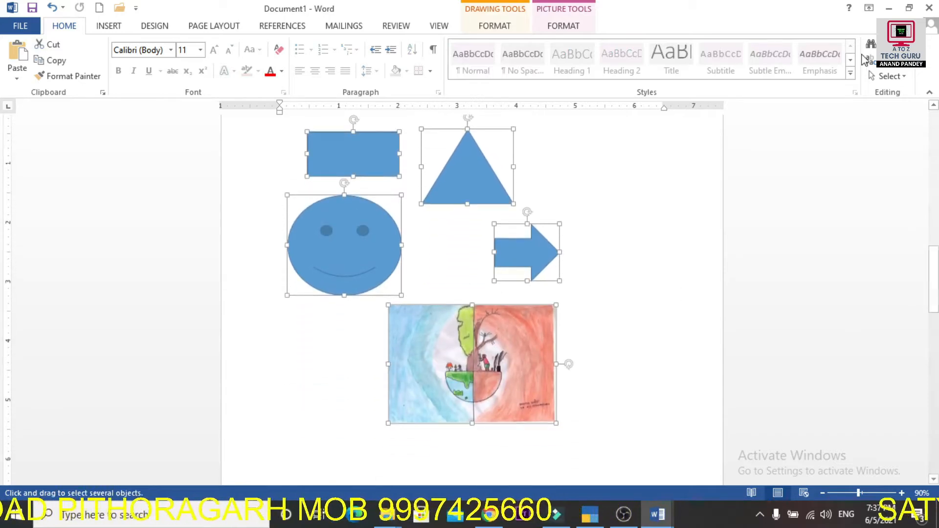
Turn off Select Objects and deselect the shapes and picture on page 2
{"action": "left_click", "coordinate": [894, 76]}
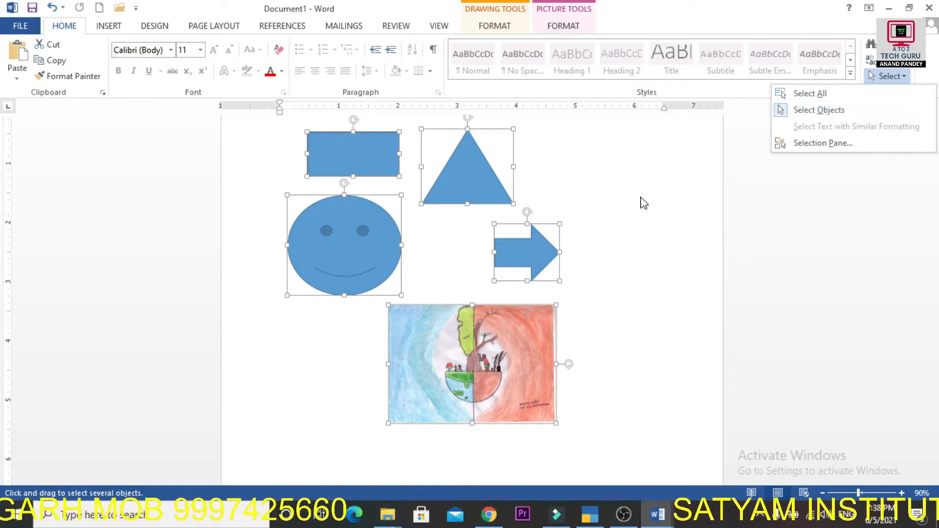
{"action": "key", "text": "Escape"}
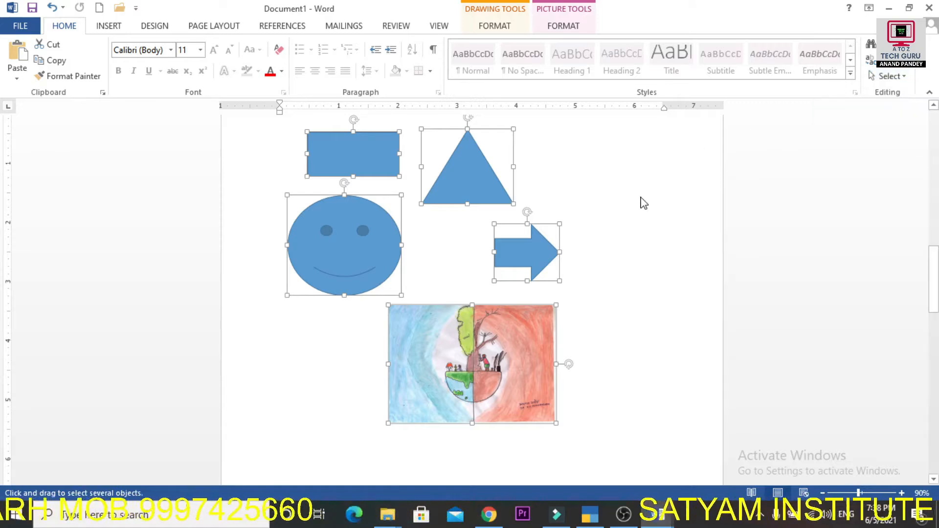
{"action": "left_click", "coordinate": [903, 76]}
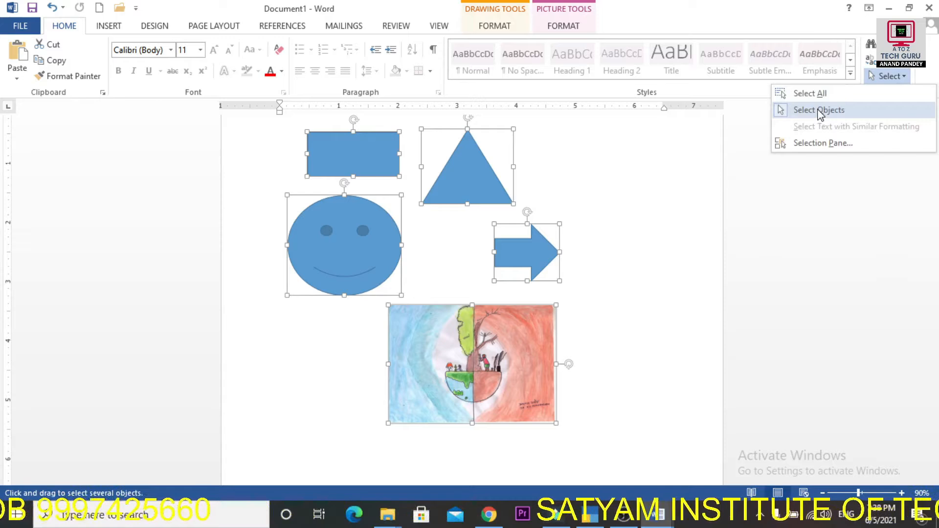
{"action": "left_click", "coordinate": [820, 110]}
{"action": "left_click", "coordinate": [635, 238]}
{"action": "left_click", "coordinate": [889, 77]}
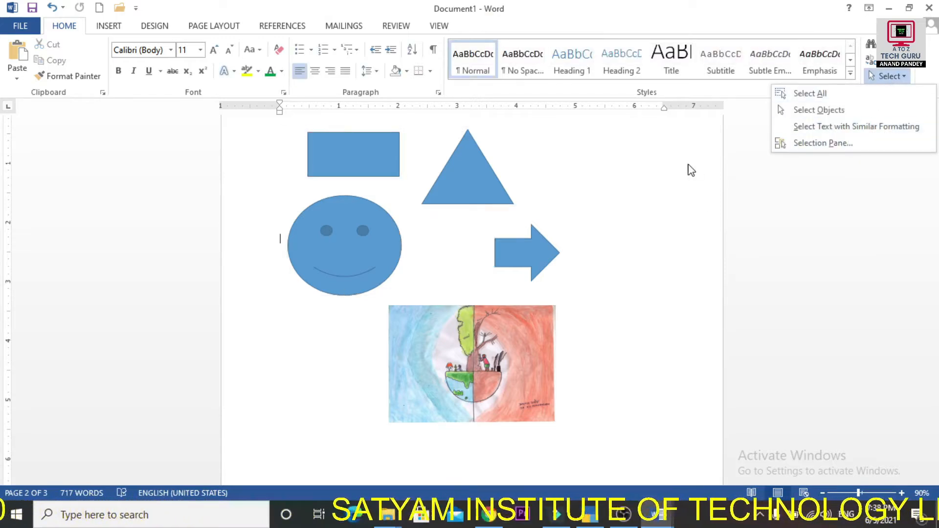
{"action": "left_click", "coordinate": [645, 190]}
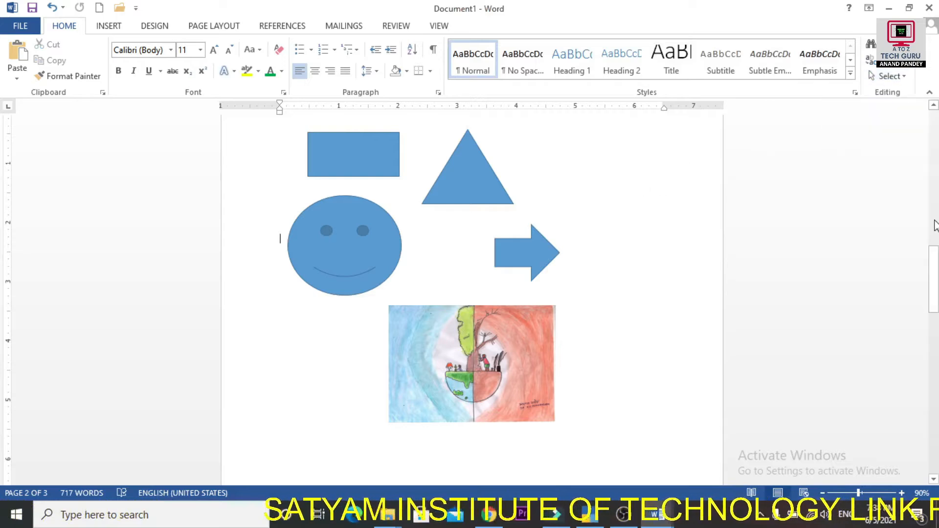
Select all text with formatting similar to the red first paragraph on page 3
{"action": "left_click_drag", "start_coordinate": [934, 252], "coordinate": [933, 365]}
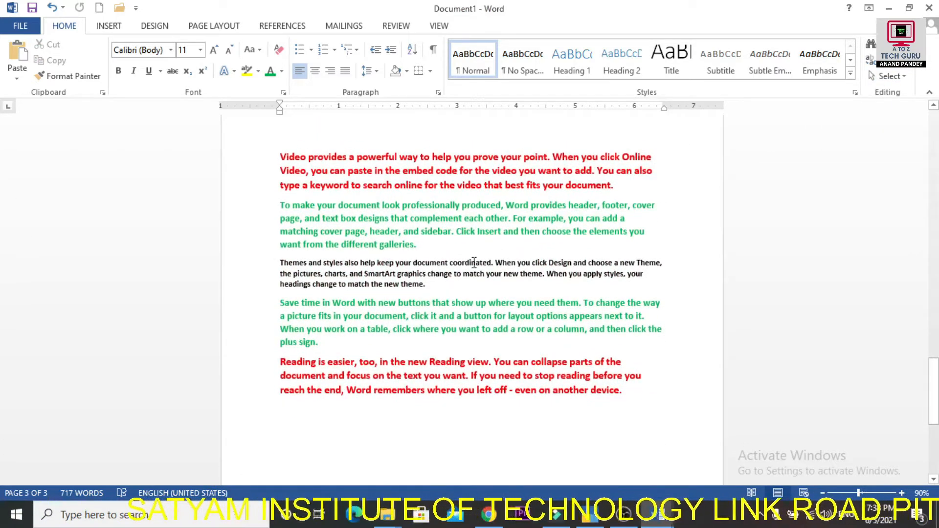
{"action": "left_click", "coordinate": [901, 78]}
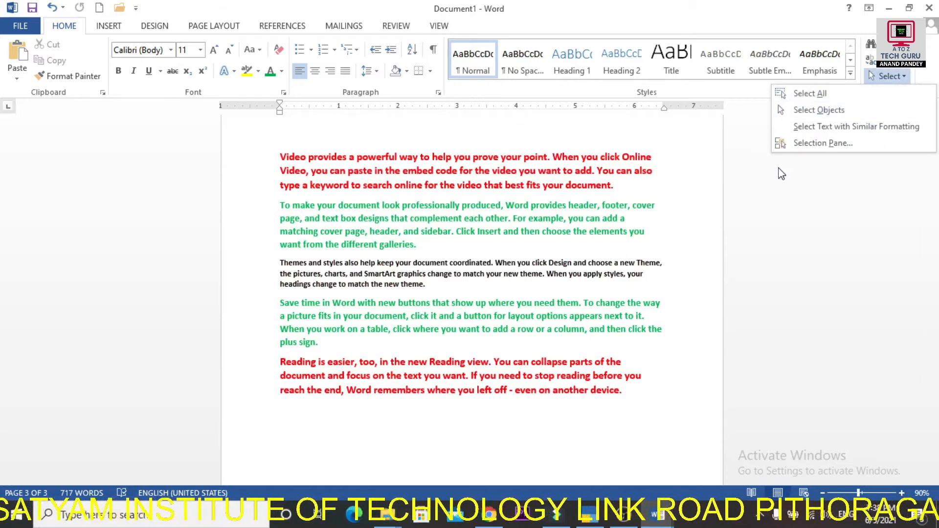
{"action": "left_click", "coordinate": [474, 172]}
{"action": "left_click", "coordinate": [474, 172]}
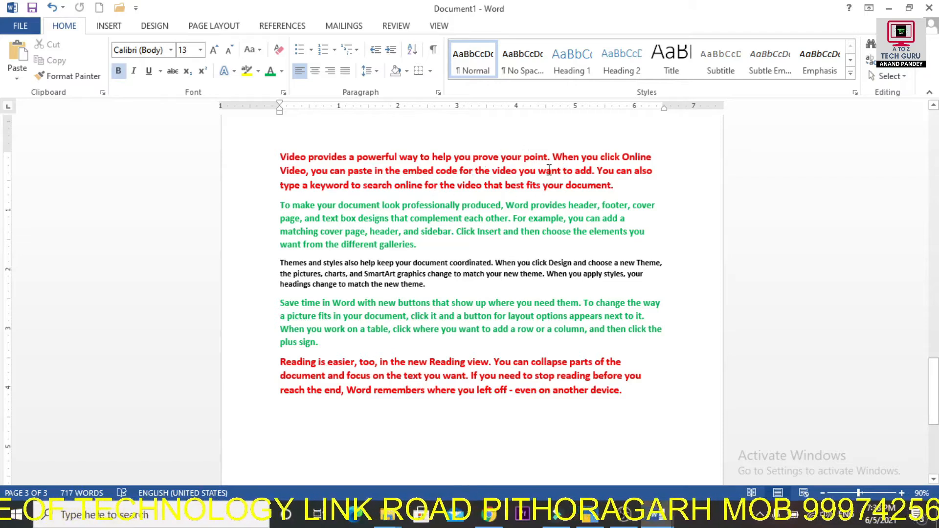
{"action": "left_click", "coordinate": [906, 78]}
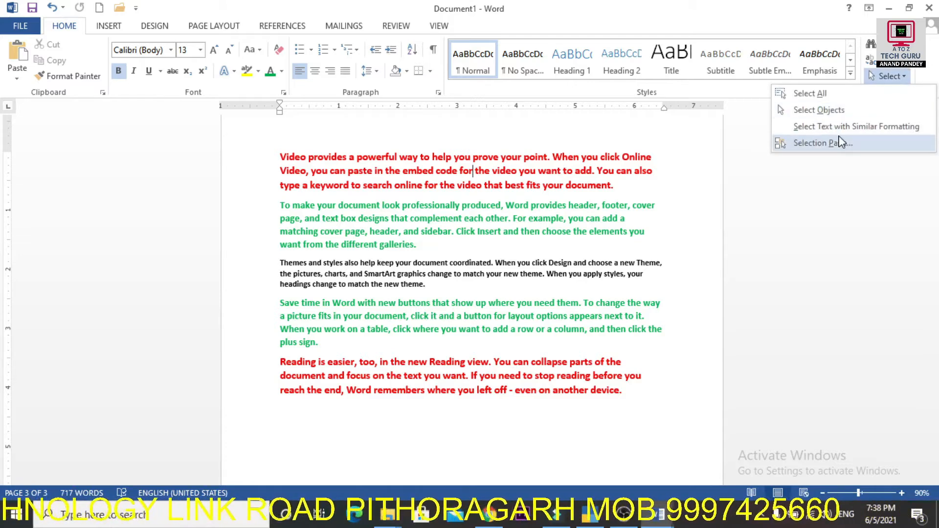
{"action": "left_click", "coordinate": [868, 128]}
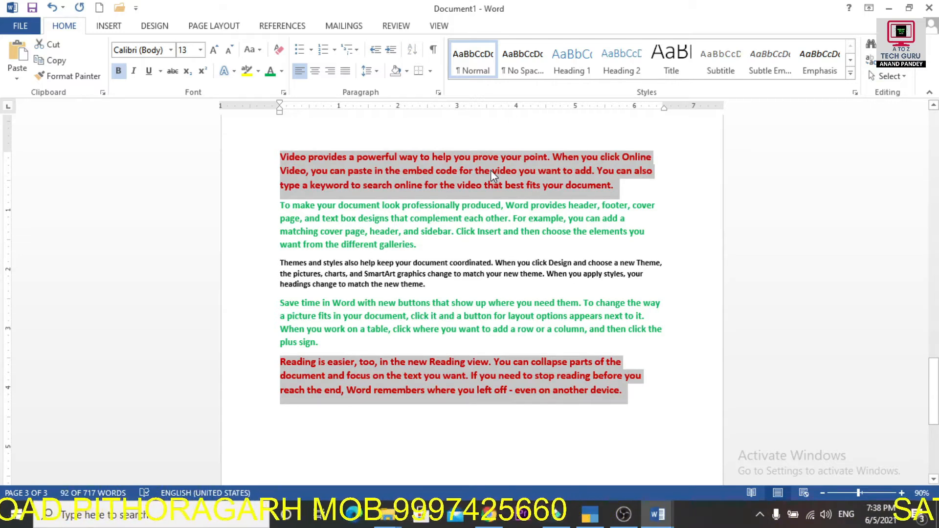
Select the text formatted like the green second paragraph on page 3, followed by text matching the black third paragraph, and deselect it
{"action": "left_click", "coordinate": [430, 221]}
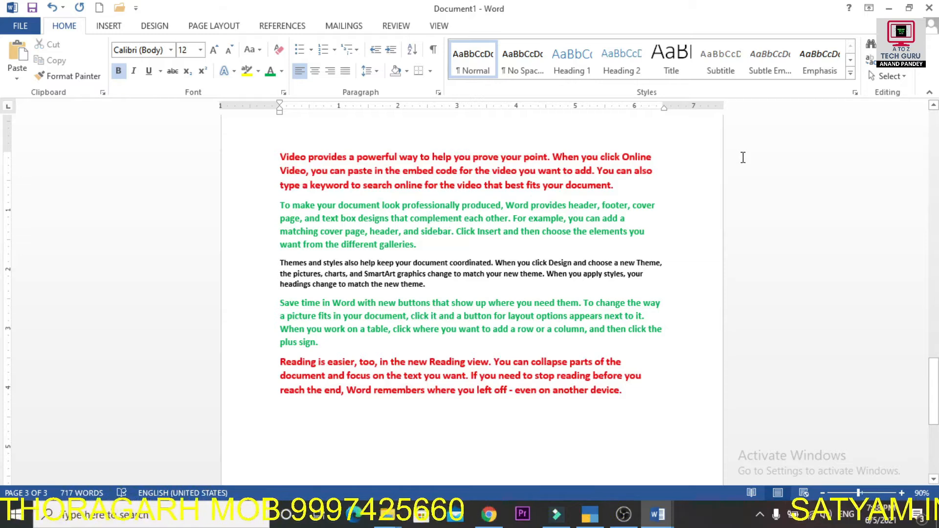
{"action": "left_click", "coordinate": [888, 77]}
{"action": "left_click", "coordinate": [855, 128]}
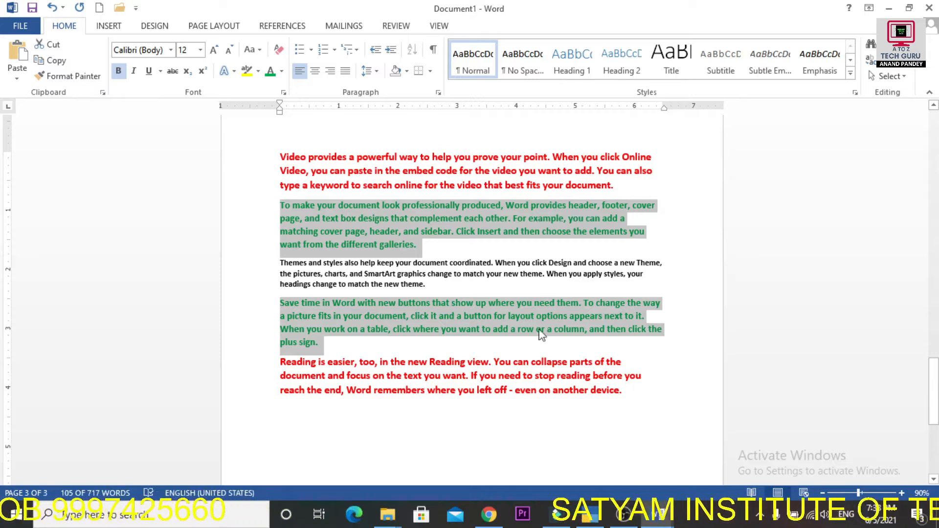
{"action": "left_click", "coordinate": [502, 272]}
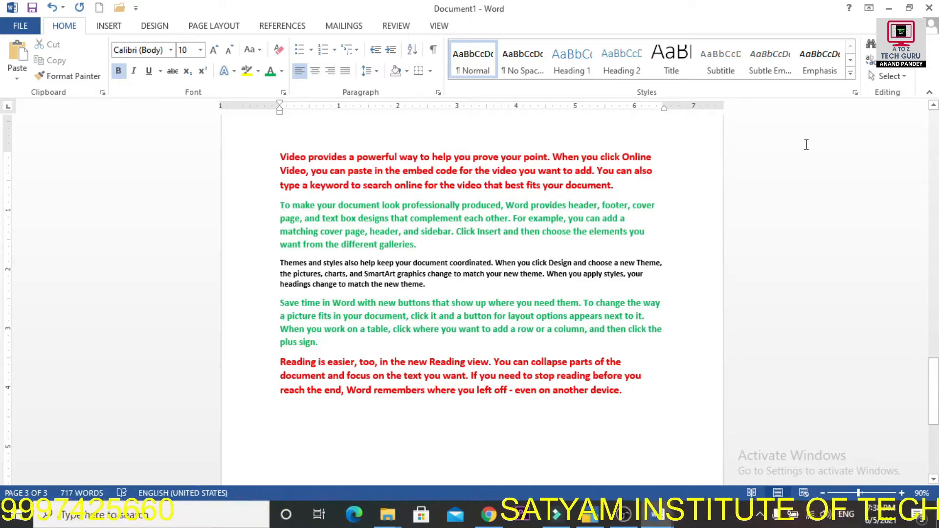
{"action": "left_click", "coordinate": [887, 75]}
{"action": "left_click", "coordinate": [853, 127]}
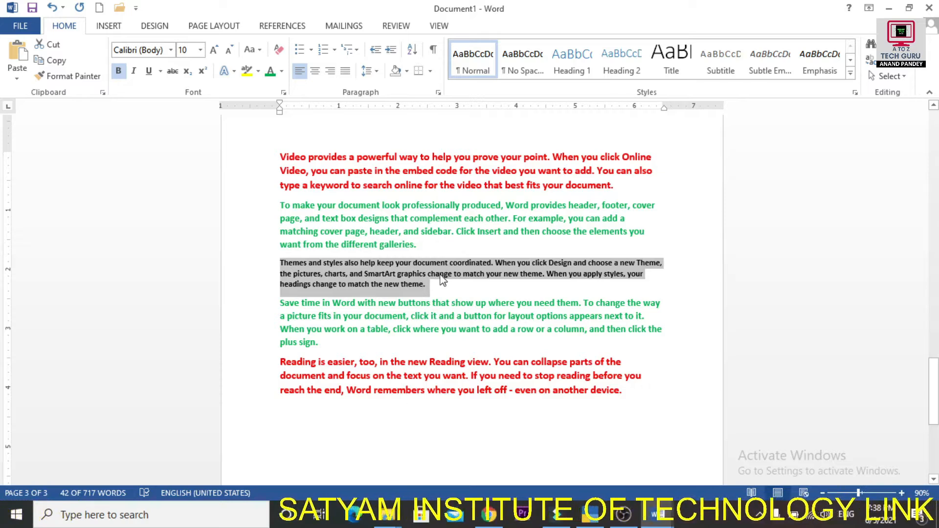
{"action": "left_click", "coordinate": [420, 172]}
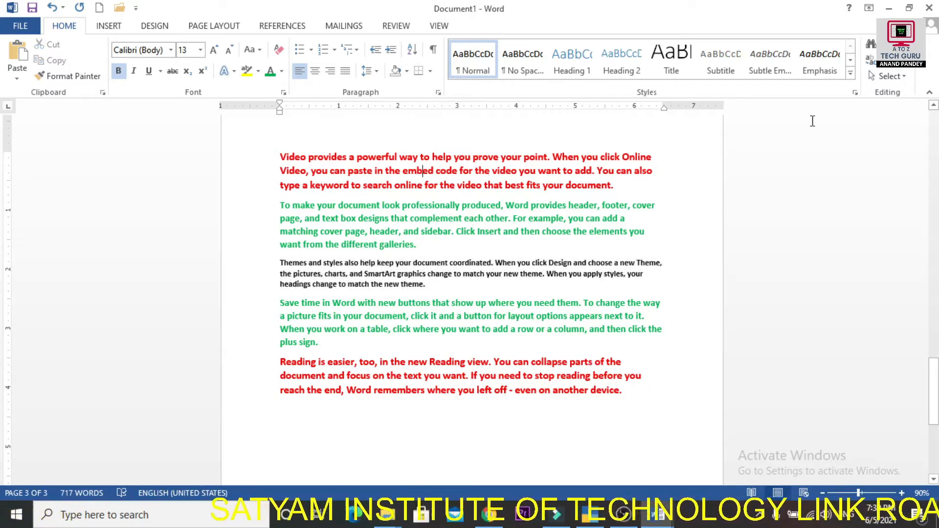
Show the Selection pane and hide Picture 5 among the objects on page 2
{"action": "left_click", "coordinate": [895, 78]}
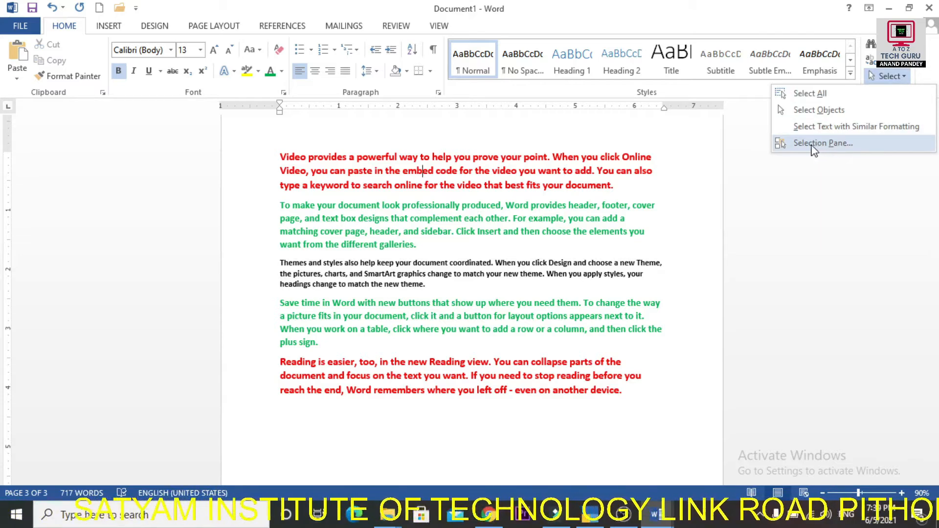
{"action": "left_click", "coordinate": [823, 143]}
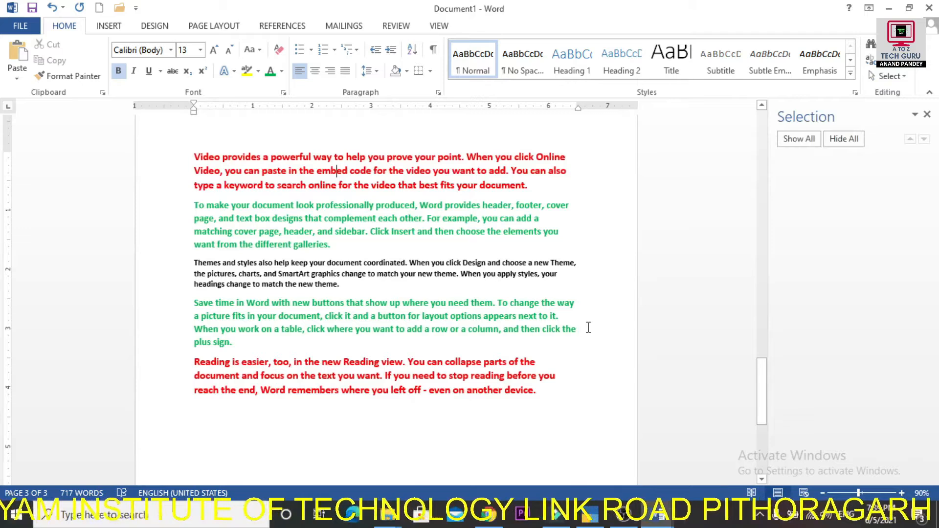
{"action": "left_click_drag", "start_coordinate": [759, 391], "coordinate": [743, 159]}
{"action": "left_click", "coordinate": [581, 244]}
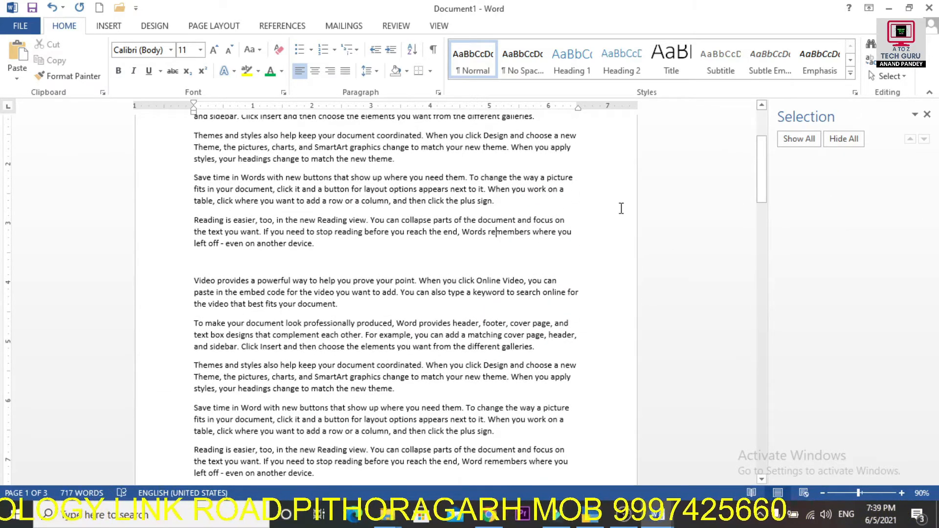
{"action": "left_click_drag", "start_coordinate": [762, 190], "coordinate": [769, 282]}
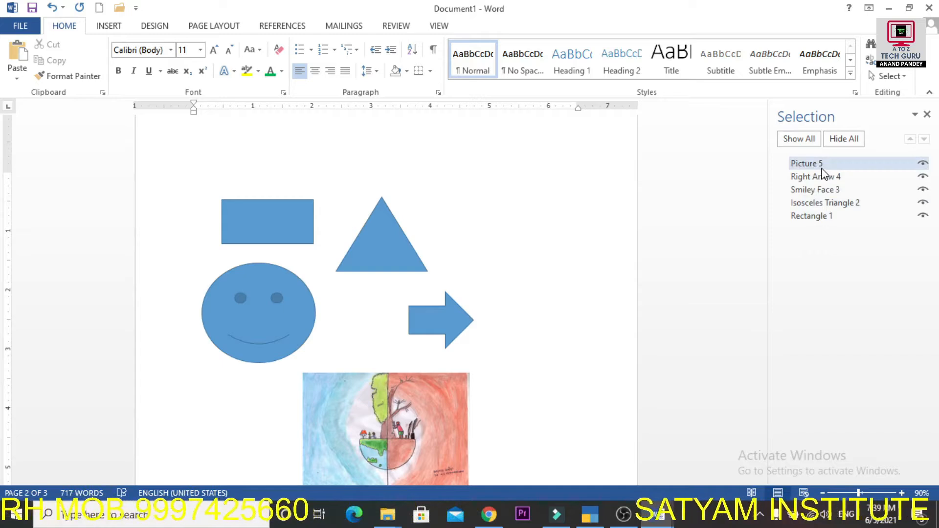
{"action": "left_click", "coordinate": [922, 164]}
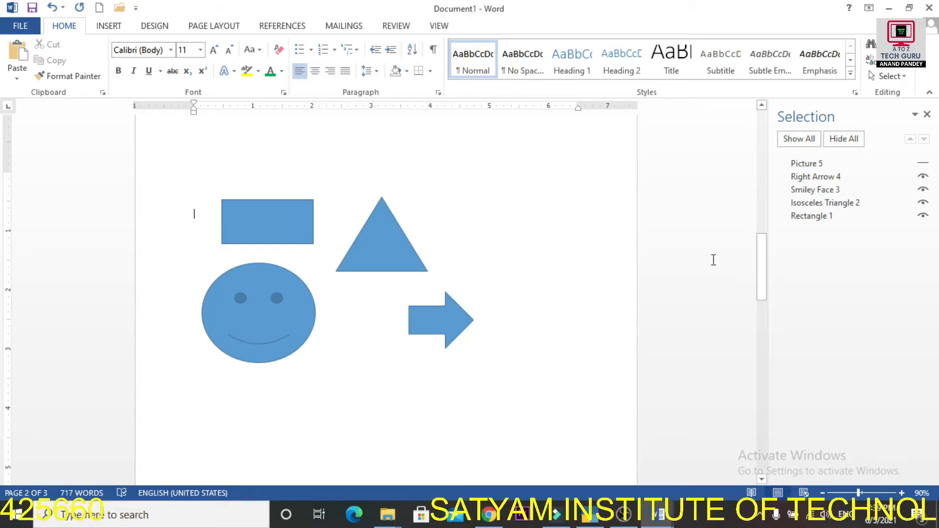
Hide Right Arrow 4, Smiley Face 3, Isosceles Triangle 2 and Rectangle 1 one by one in the Selection pane
{"action": "left_click", "coordinate": [924, 177]}
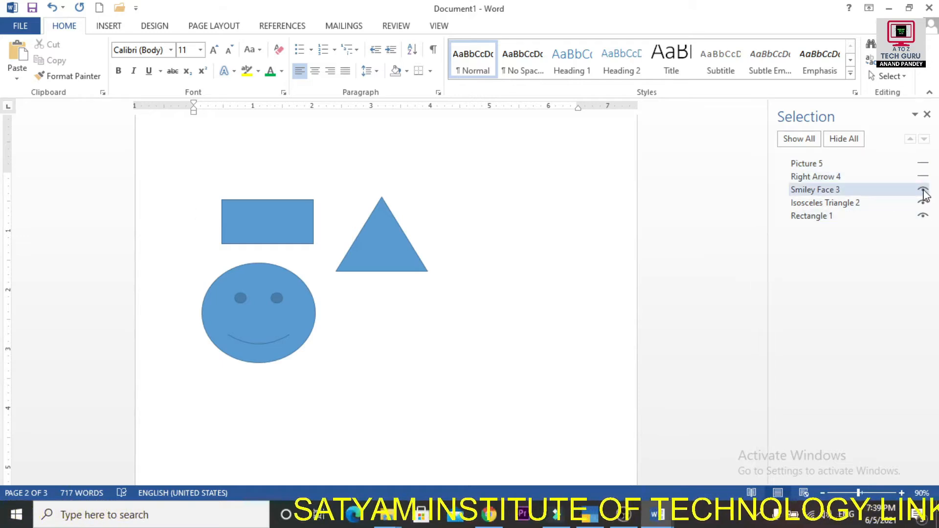
{"action": "left_click", "coordinate": [922, 190]}
{"action": "left_click", "coordinate": [922, 202]}
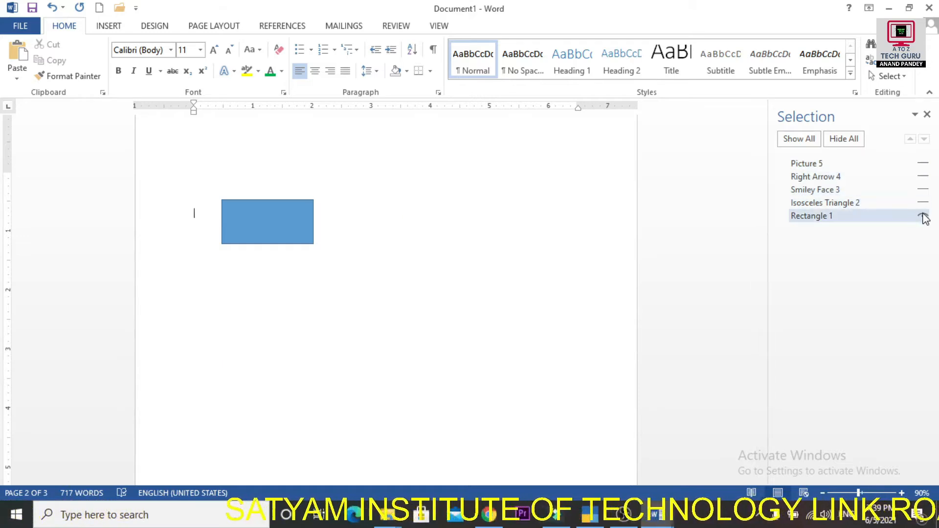
{"action": "left_click", "coordinate": [922, 216]}
Make Rectangle 1, Isosceles Triangle 2, Smiley Face 3, Right Arrow 4 and Picture 5 visible again one by one
{"action": "left_click", "coordinate": [922, 216]}
{"action": "left_click", "coordinate": [922, 202]}
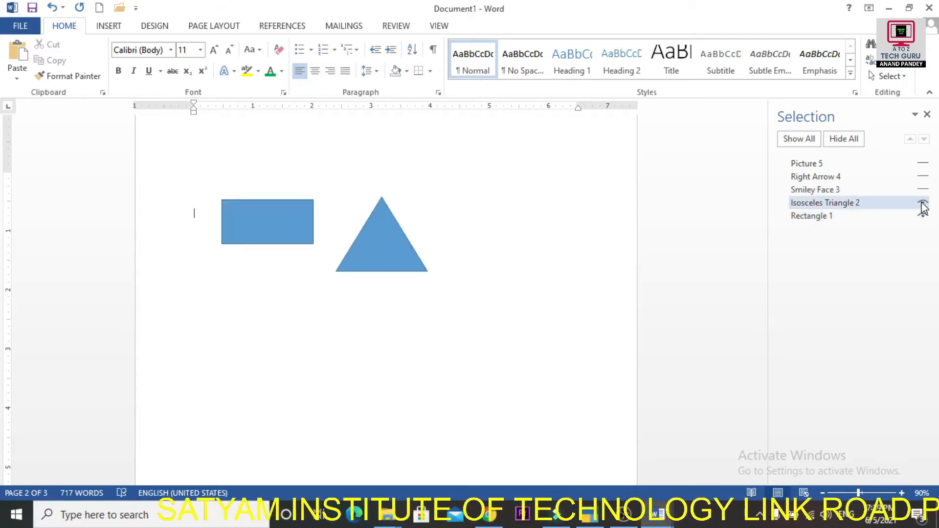
{"action": "left_click", "coordinate": [922, 189]}
{"action": "left_click", "coordinate": [922, 177]}
{"action": "left_click", "coordinate": [922, 163]}
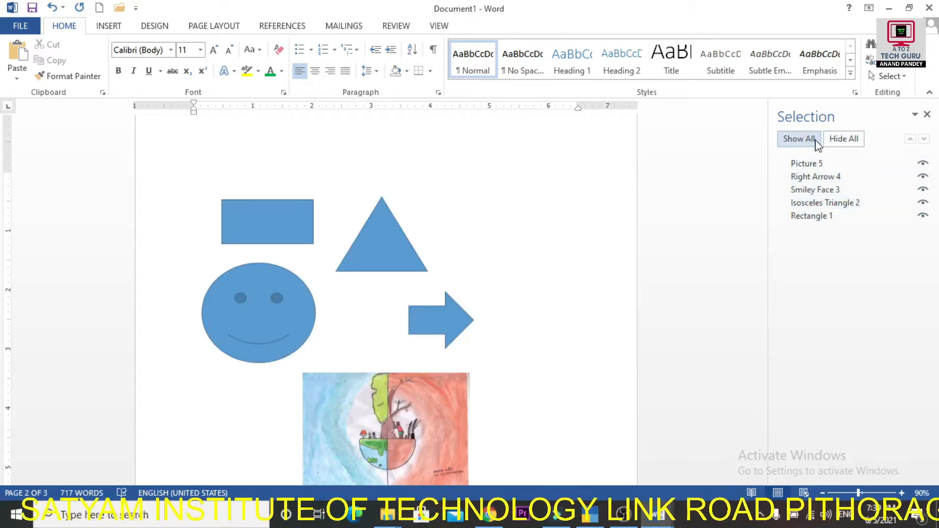
Hide all objects at once, show them all again, and close the Selection pane
{"action": "left_click", "coordinate": [845, 140]}
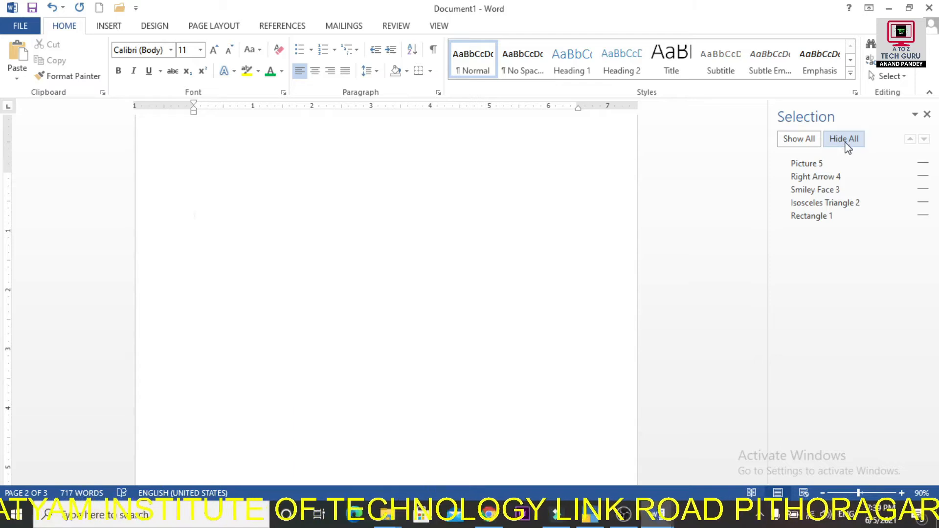
{"action": "left_click", "coordinate": [811, 143]}
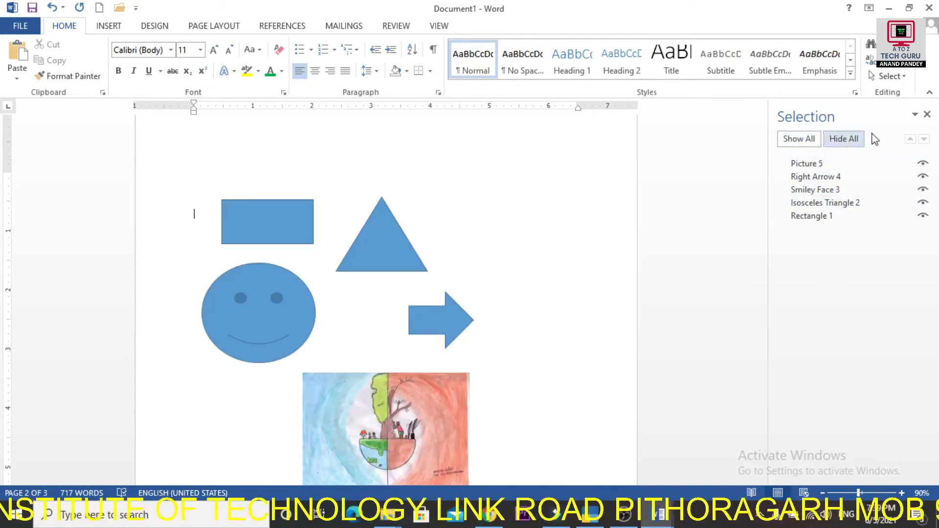
{"action": "left_click", "coordinate": [926, 114]}
Bring up the Selection pane once more and close it
{"action": "left_click", "coordinate": [888, 76]}
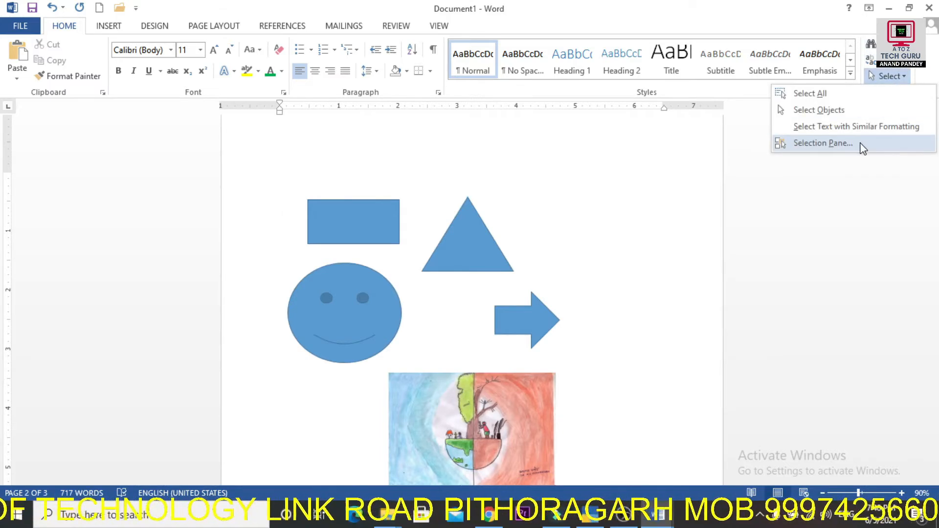
{"action": "left_click", "coordinate": [862, 144]}
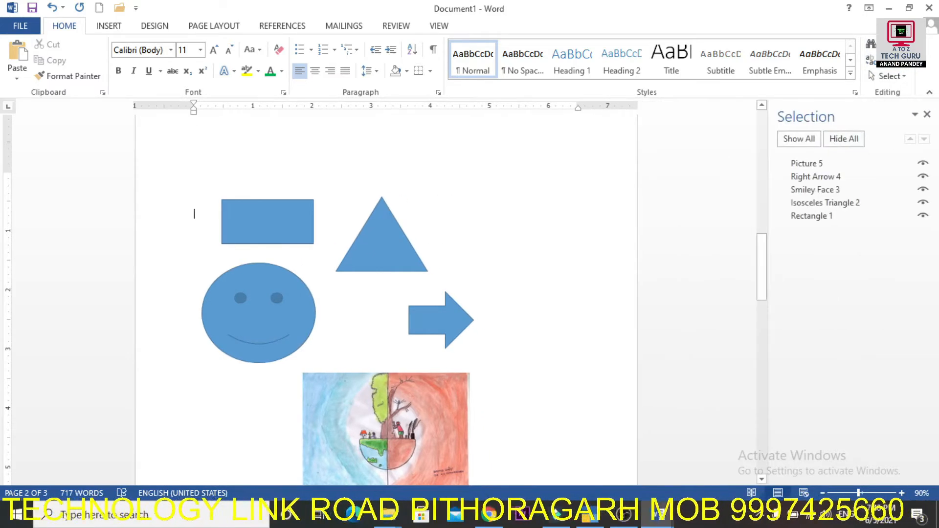
{"action": "left_click", "coordinate": [927, 114]}
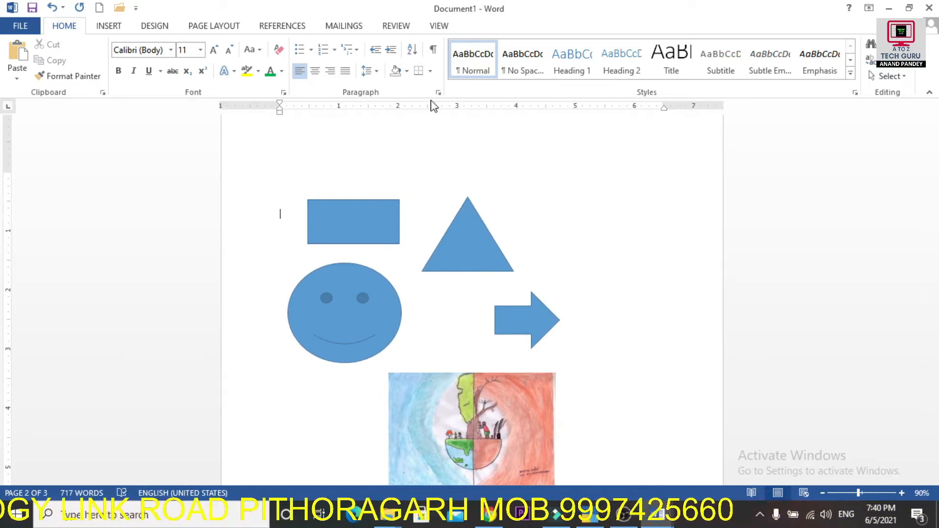
Hide the ruler, and show it again on page 1
{"action": "left_click", "coordinate": [440, 26]}
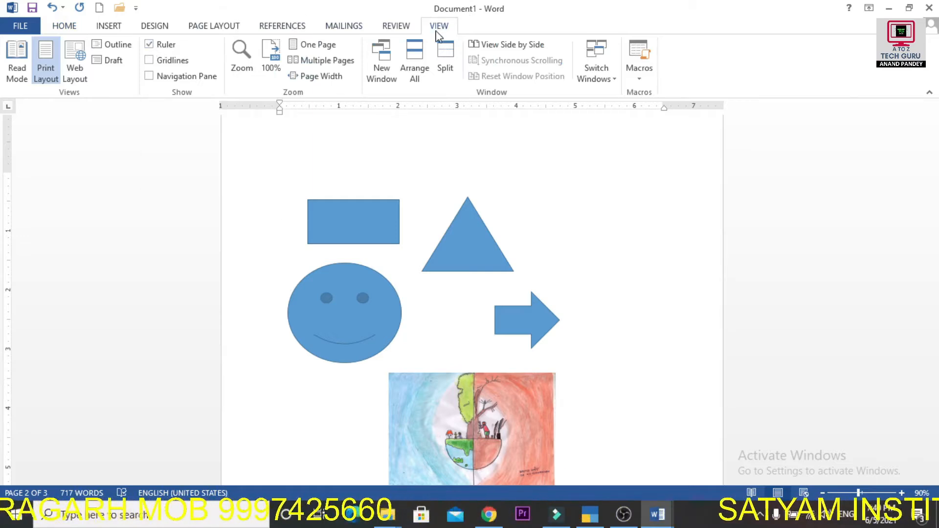
{"action": "left_click", "coordinate": [150, 45]}
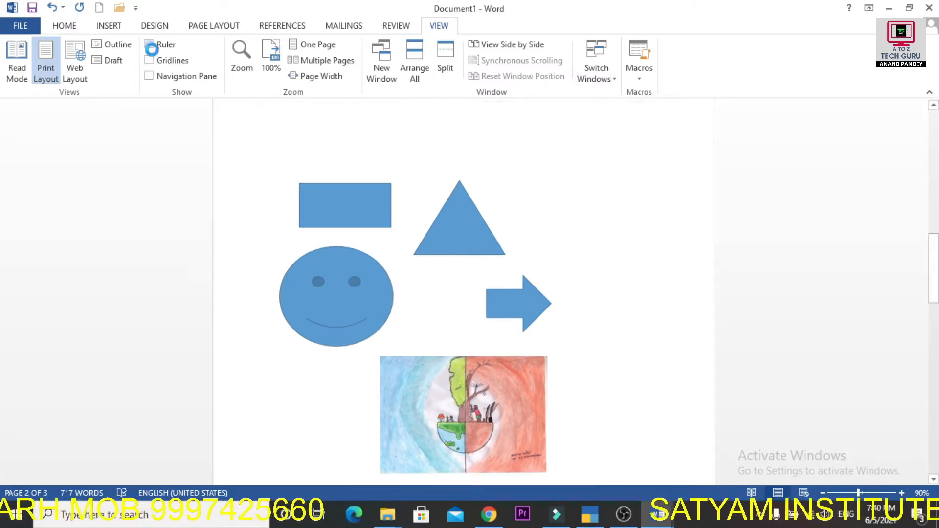
{"action": "left_click_drag", "start_coordinate": [933, 247], "coordinate": [931, 126]}
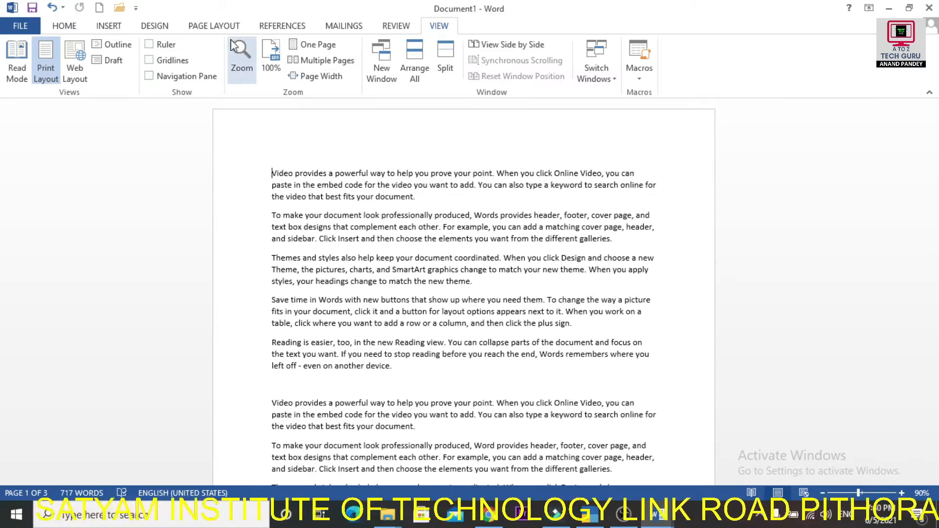
{"action": "left_click", "coordinate": [149, 44]}
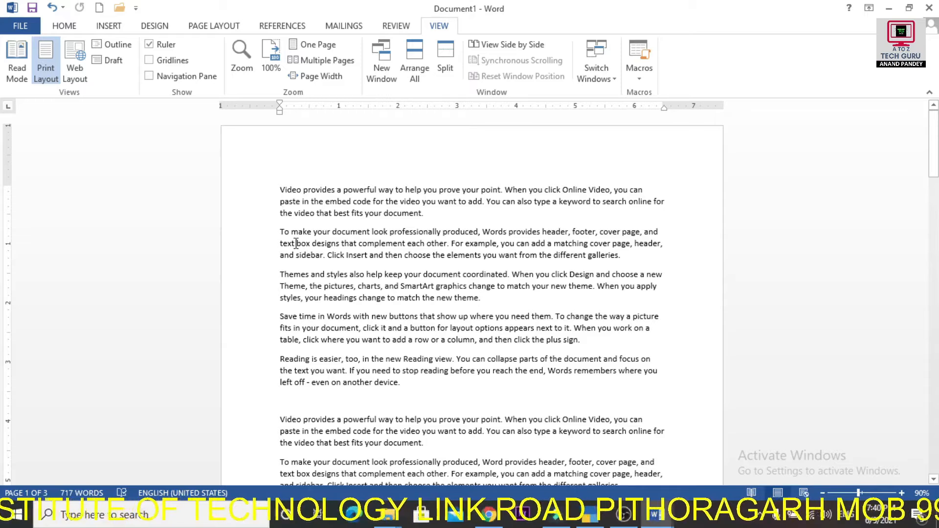
Narrow the page margins with the rulers to about 0.94 inch on the left, 0.75 inch on the right and 0.6 inch at the top
{"action": "mouse_move", "coordinate": [932, 155]}
{"action": "left_mouse_down"}
{"action": "mouse_move", "coordinate": [932, 169]}
{"action": "mouse_move", "coordinate": [932, 159]}
{"action": "left_mouse_up"}
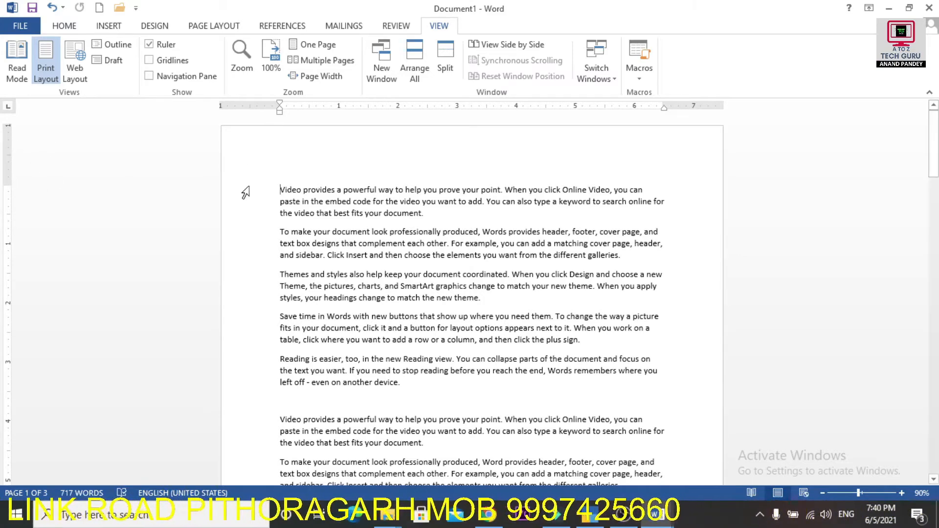
{"action": "mouse_move", "coordinate": [933, 160]}
{"action": "left_mouse_down"}
{"action": "mouse_move", "coordinate": [933, 255]}
{"action": "mouse_move", "coordinate": [932, 154]}
{"action": "left_mouse_up"}
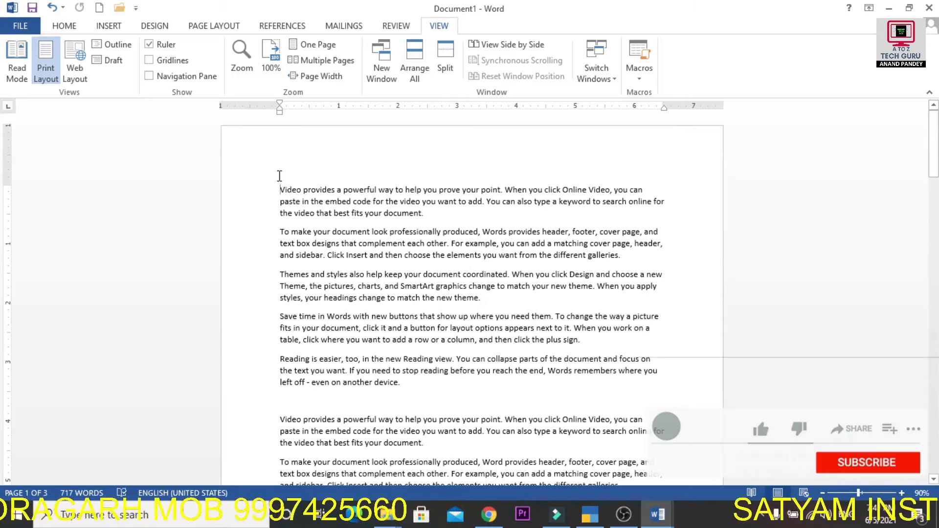
{"action": "left_click_drag", "start_coordinate": [278, 104], "coordinate": [276, 105]}
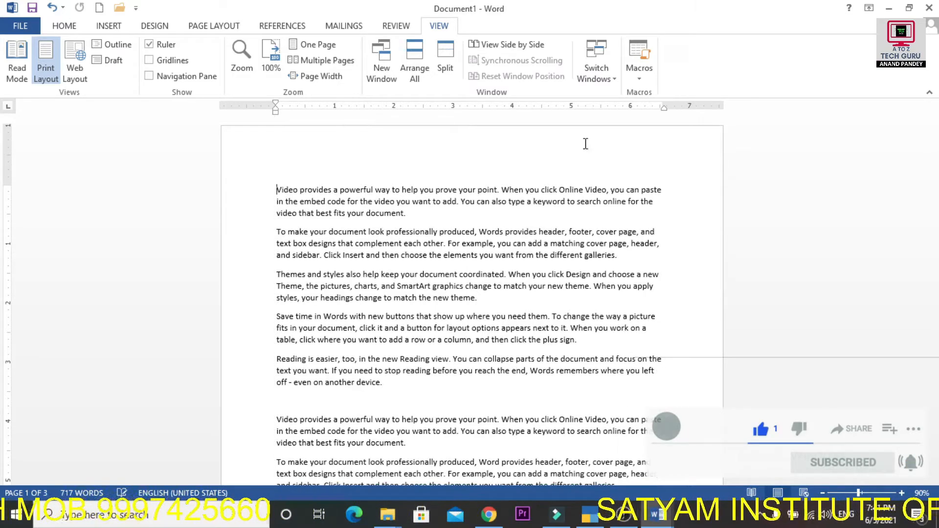
{"action": "left_click_drag", "start_coordinate": [663, 107], "coordinate": [679, 107]}
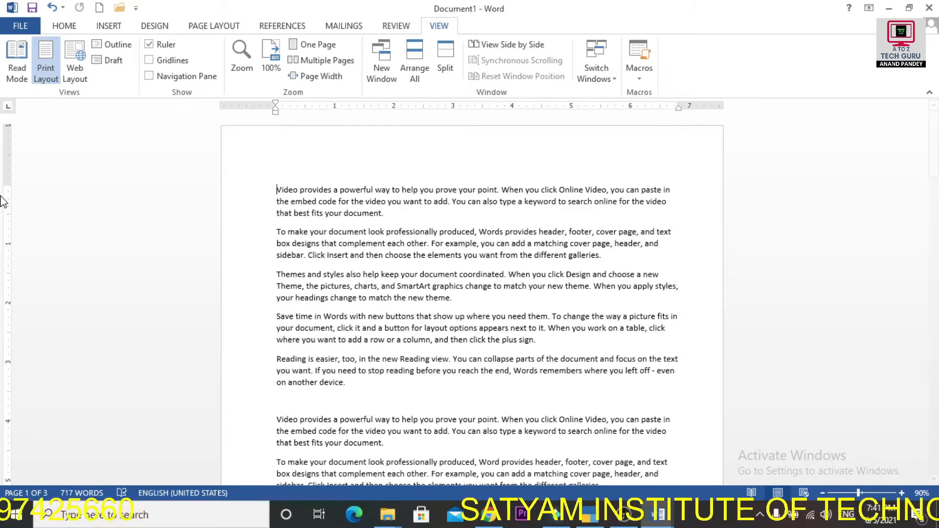
{"action": "left_click_drag", "start_coordinate": [8, 184], "coordinate": [5, 161]}
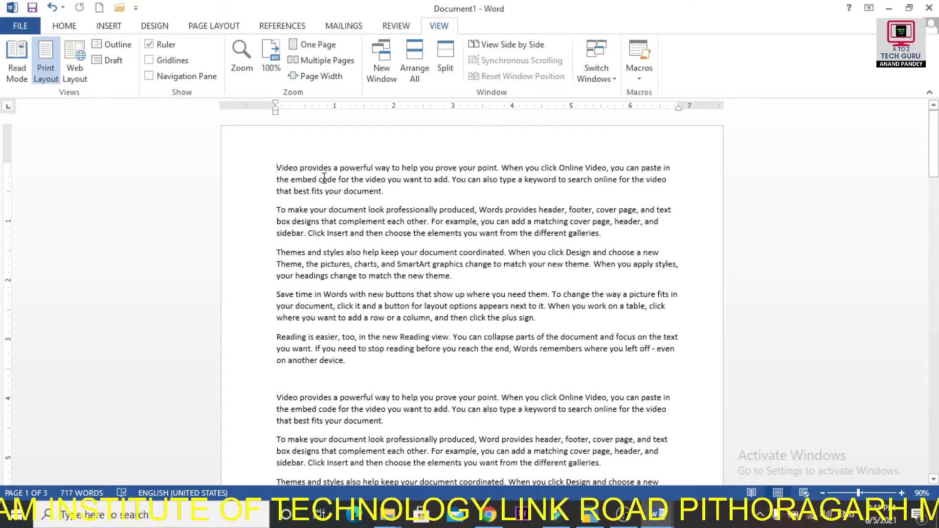
Turn the ruler off and on again, and try adjusting the right margin on it
{"action": "left_click", "coordinate": [150, 45]}
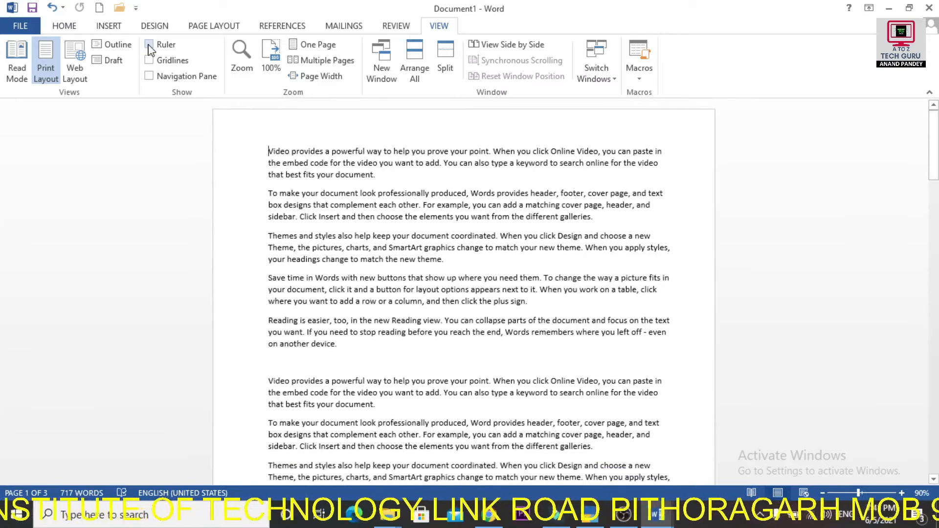
{"action": "left_click", "coordinate": [149, 45]}
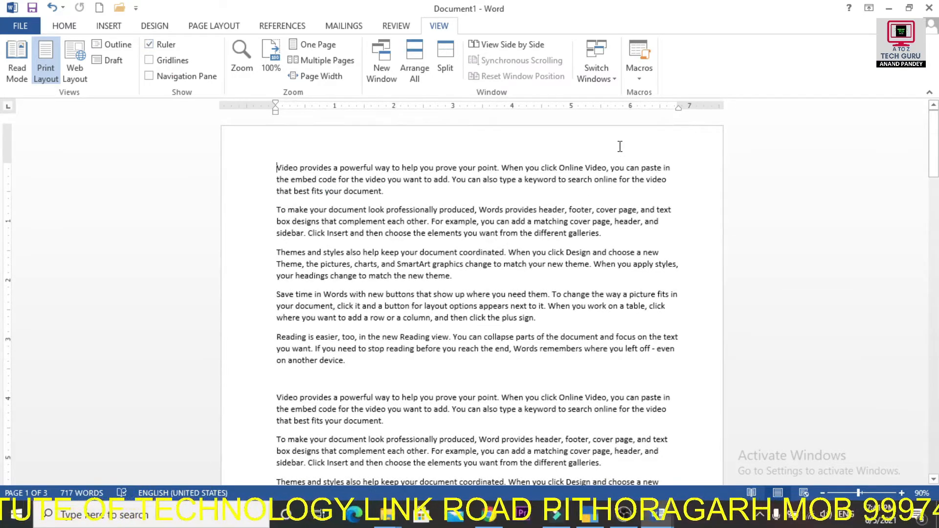
{"action": "left_click_drag", "start_coordinate": [678, 103], "coordinate": [679, 104]}
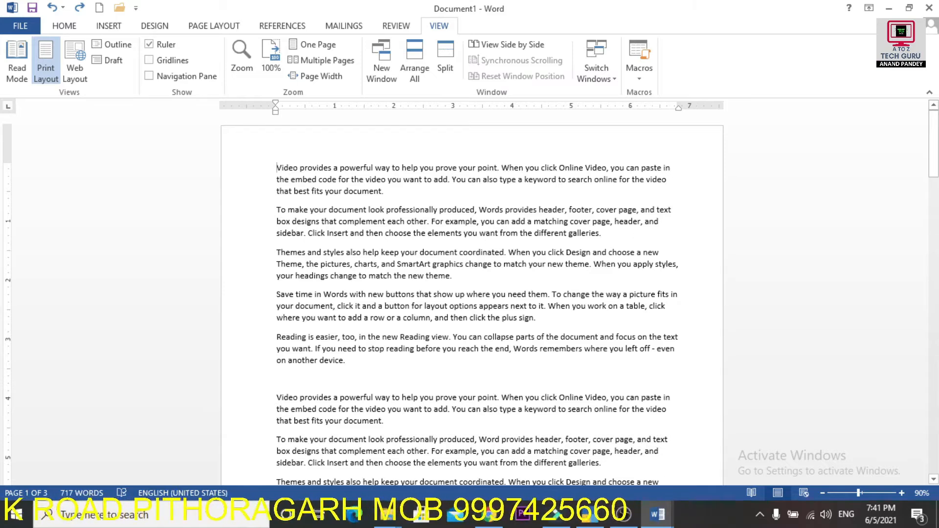
{"action": "mouse_move", "coordinate": [935, 148]}
{"action": "left_mouse_down"}
{"action": "mouse_move", "coordinate": [934, 343]}
{"action": "mouse_move", "coordinate": [933, 142]}
{"action": "left_mouse_up"}
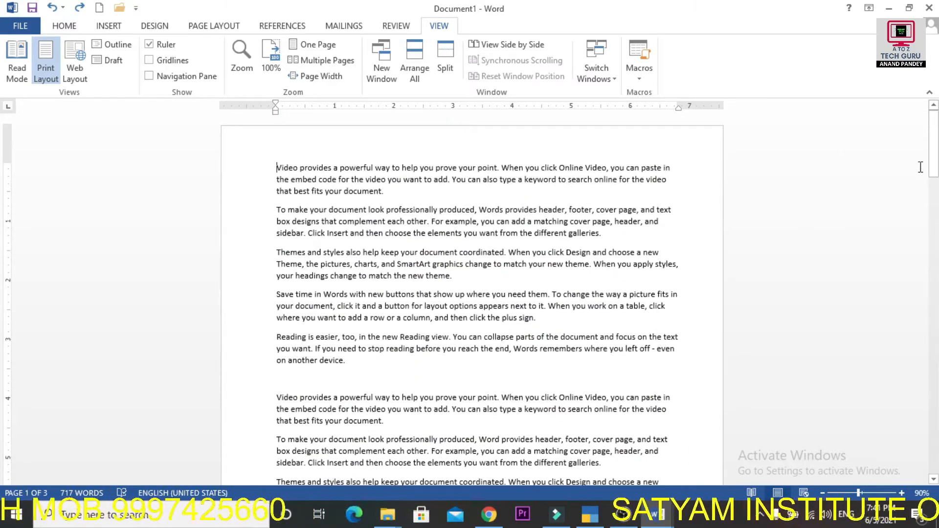
{"action": "mouse_move", "coordinate": [935, 148]}
{"action": "left_mouse_down"}
{"action": "mouse_move", "coordinate": [934, 433]}
{"action": "mouse_move", "coordinate": [933, 142]}
{"action": "left_mouse_up"}
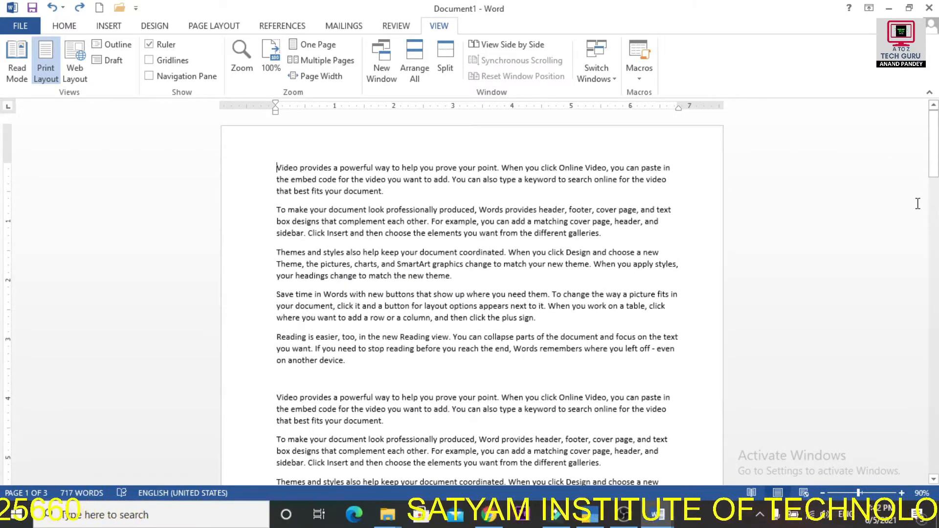
{"action": "mouse_move", "coordinate": [934, 166]}
{"action": "left_mouse_down"}
{"action": "mouse_move", "coordinate": [933, 401]}
{"action": "mouse_move", "coordinate": [934, 164]}
{"action": "left_mouse_up"}
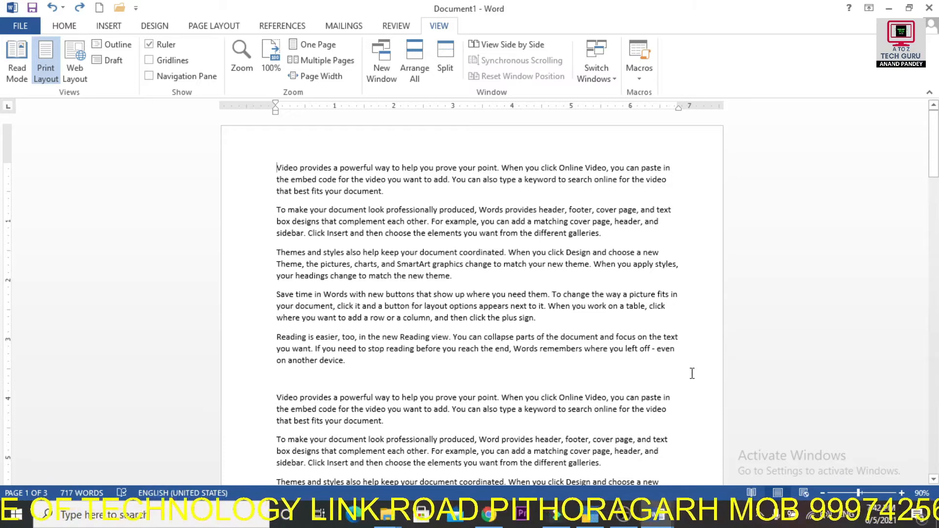
Zoom in on the document to 200% and bring the upper-left corner of page 1 into view
{"action": "left_click", "coordinate": [901, 493]}
{"action": "left_click", "coordinate": [901, 493]}
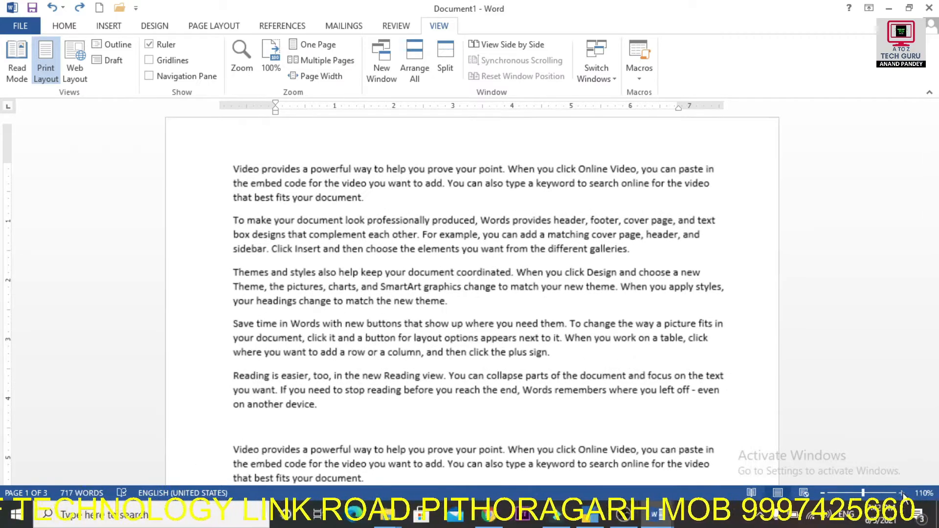
{"action": "left_click", "coordinate": [901, 493]}
{"action": "left_click", "coordinate": [901, 493]}
{"action": "left_click", "coordinate": [901, 493]}
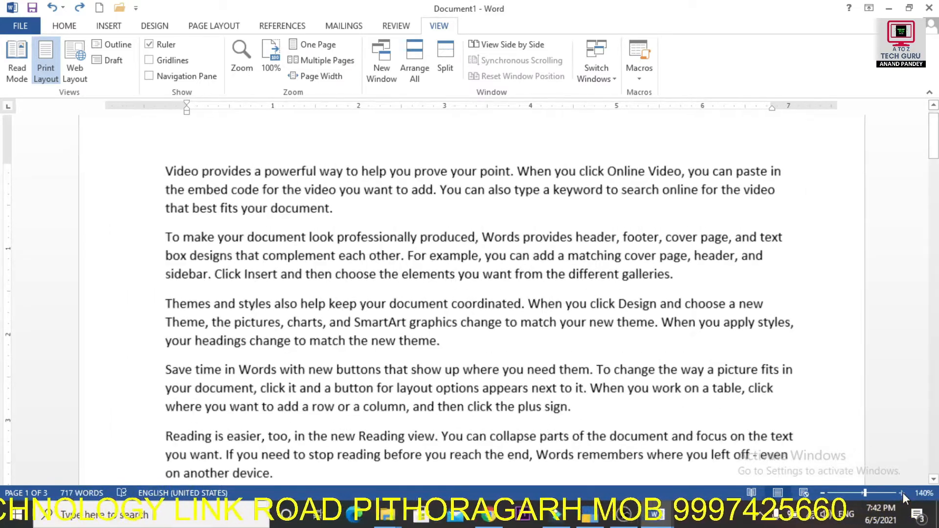
{"action": "left_click", "coordinate": [901, 493]}
{"action": "left_click", "coordinate": [901, 493]}
{"action": "left_click", "coordinate": [901, 493]}
{"action": "left_click", "coordinate": [901, 493]}
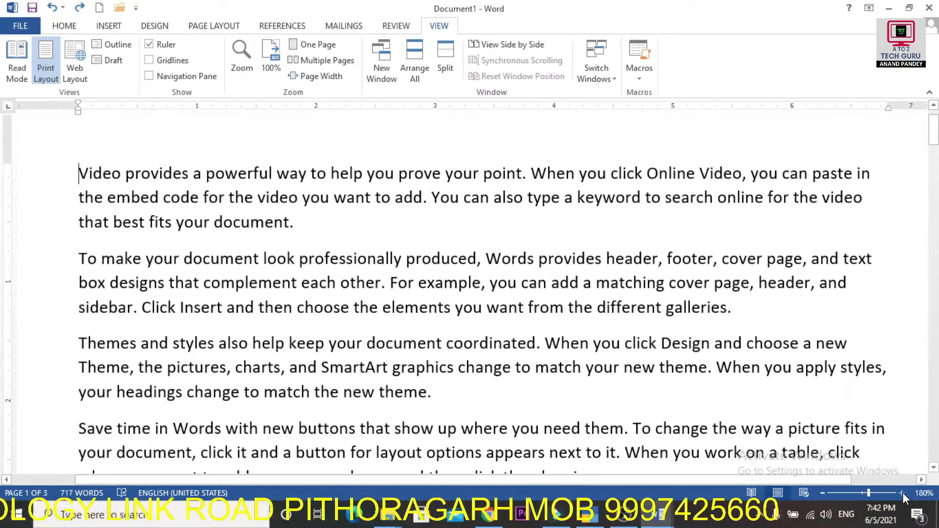
{"action": "left_click", "coordinate": [901, 492]}
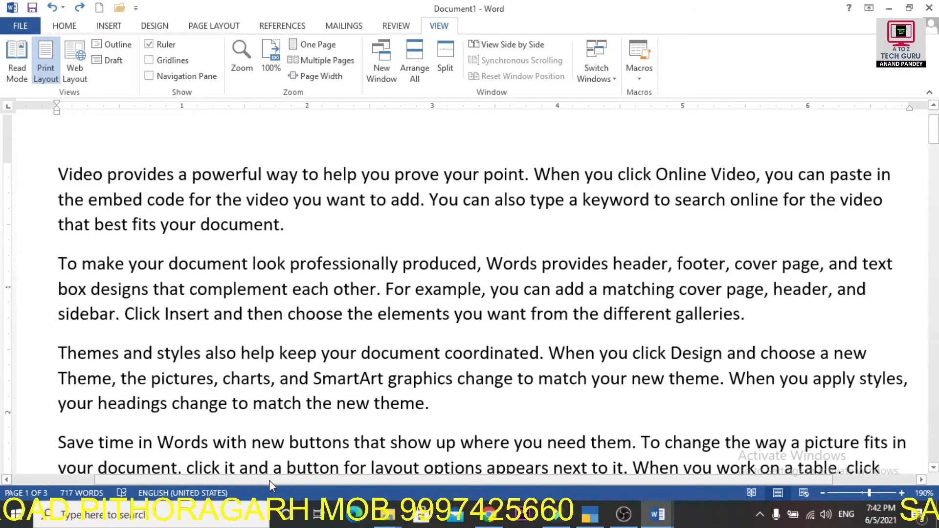
{"action": "left_click", "coordinate": [868, 493]}
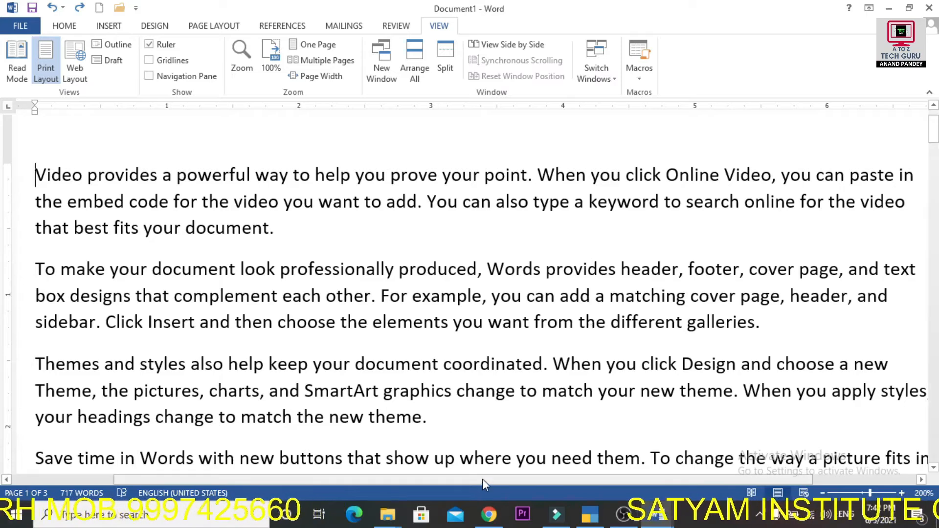
{"action": "scroll", "coordinate": [471, 477], "scroll_direction": "left", "scroll_amount": 5}
{"action": "left_click_drag", "start_coordinate": [491, 477], "coordinate": [299, 483]}
{"action": "mouse_move", "coordinate": [932, 128]}
{"action": "left_mouse_down"}
{"action": "mouse_move", "coordinate": [932, 210]}
{"action": "mouse_move", "coordinate": [934, 123]}
{"action": "left_mouse_up"}
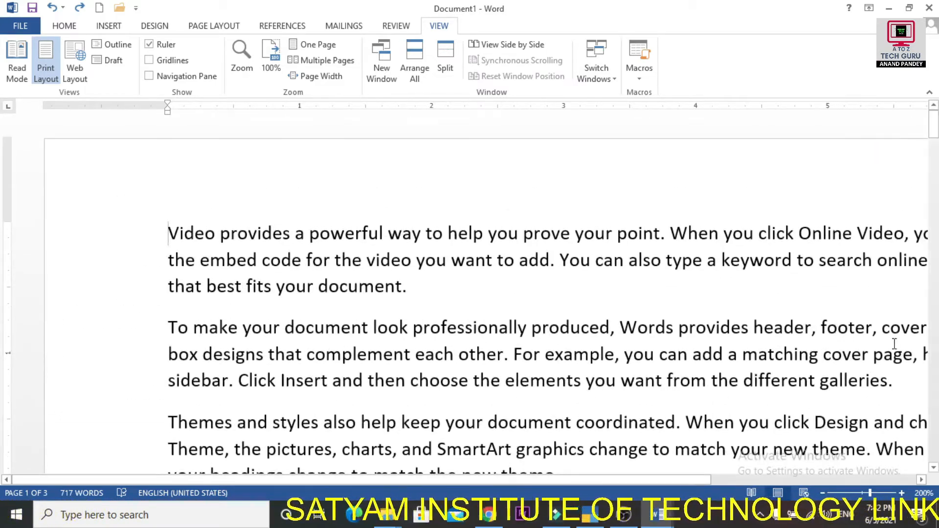
Zoom the document back out to 100%, look through its pages, and return to the beginning of page 1
{"action": "left_click", "coordinate": [823, 492]}
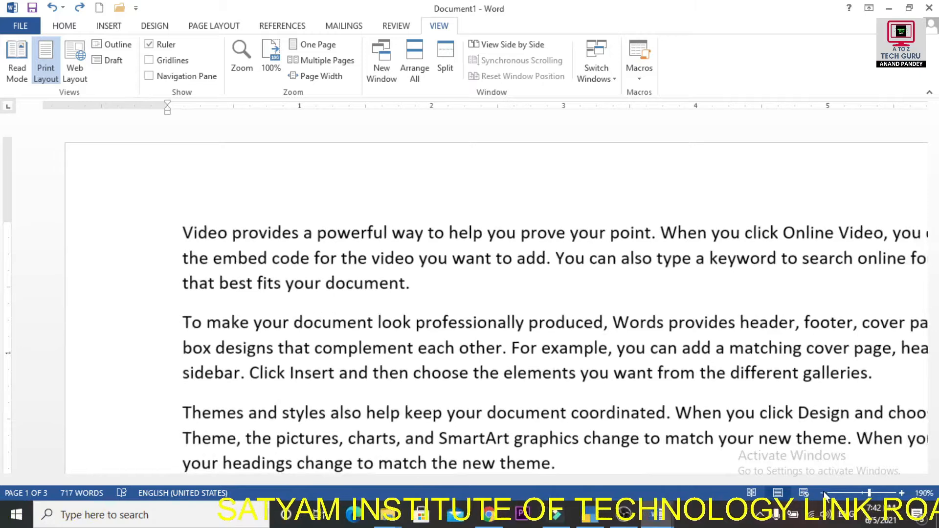
{"action": "left_click", "coordinate": [823, 492]}
{"action": "left_click", "coordinate": [823, 492]}
{"action": "left_click", "coordinate": [823, 492]}
{"action": "left_click", "coordinate": [823, 492]}
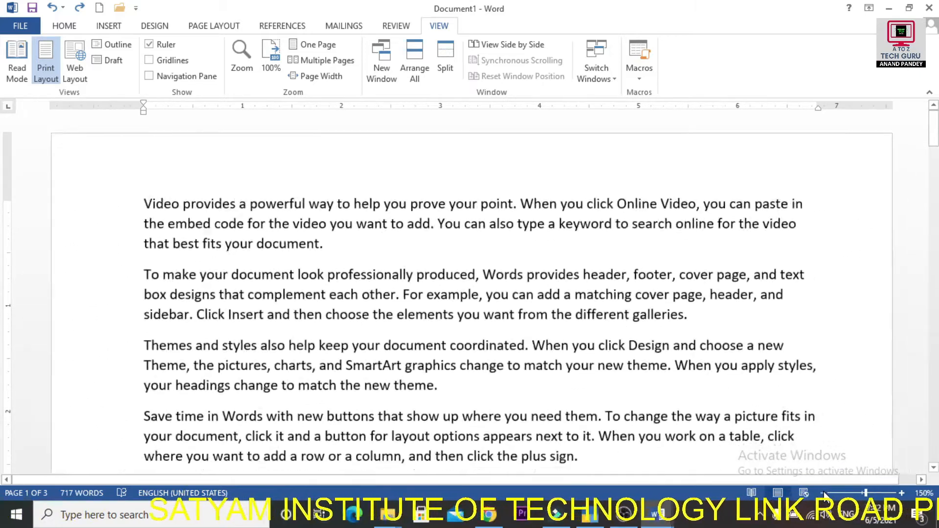
{"action": "left_click", "coordinate": [824, 491]}
{"action": "left_click", "coordinate": [823, 492]}
{"action": "left_click", "coordinate": [823, 491]}
{"action": "left_click", "coordinate": [824, 492]}
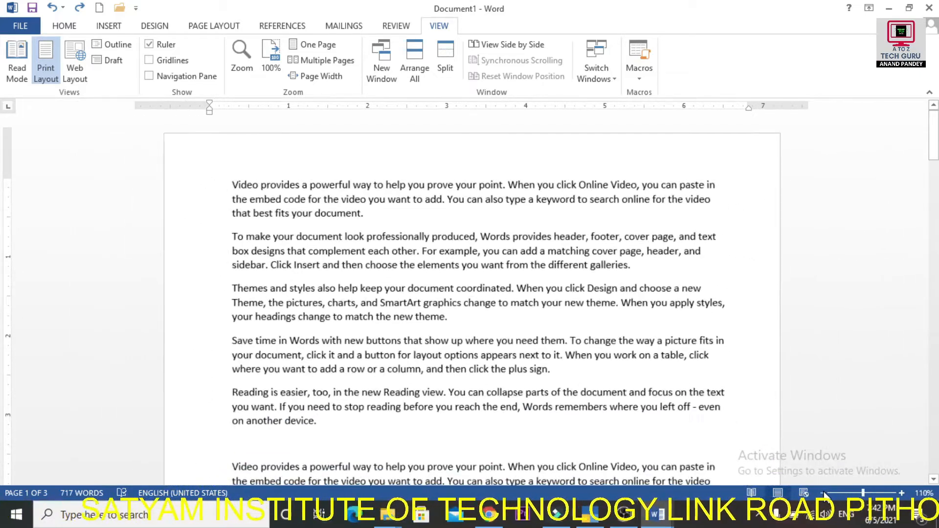
{"action": "left_click", "coordinate": [823, 492]}
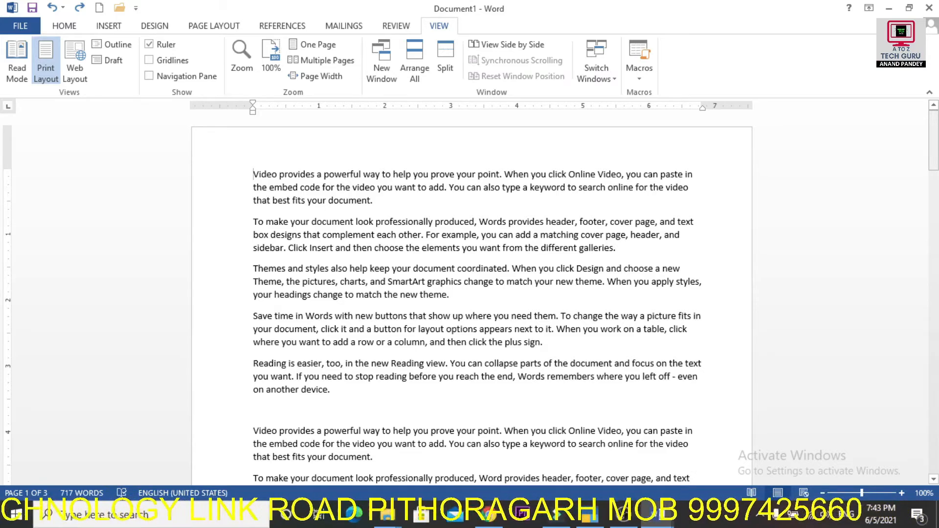
{"action": "scroll", "coordinate": [469, 294], "scroll_direction": "down", "scroll_amount": 15}
{"action": "left_click_drag", "start_coordinate": [935, 271], "coordinate": [935, 163]}
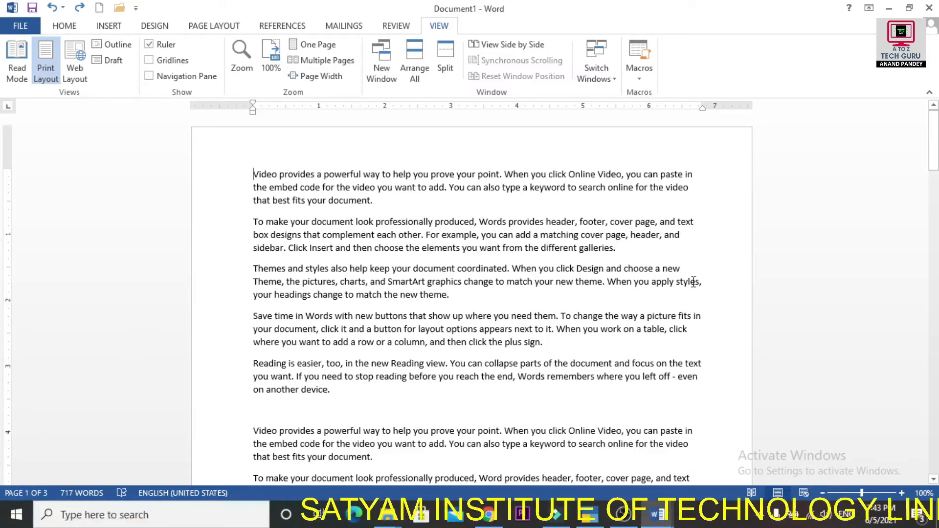
Browse down to the shapes and picture on page 2, and return to the beginning of page 1
{"action": "left_click_drag", "start_coordinate": [935, 128], "coordinate": [936, 268]}
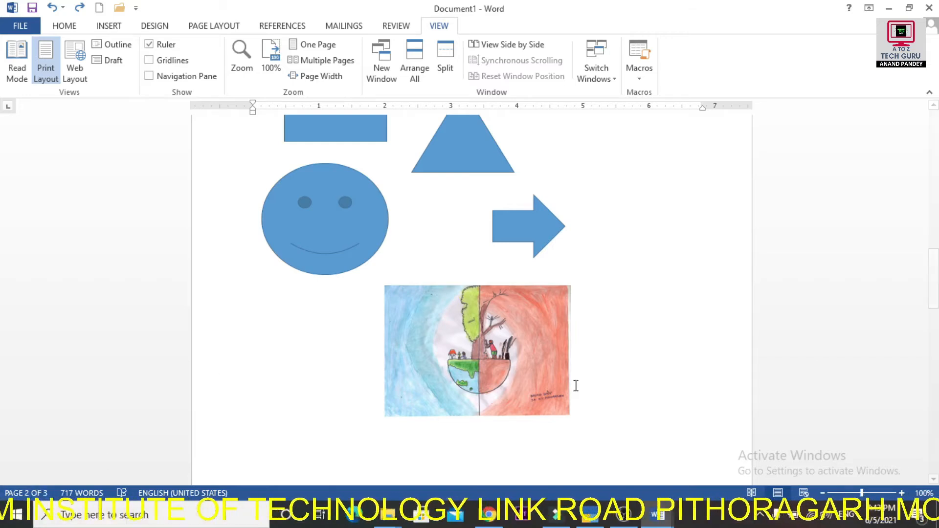
{"action": "left_click_drag", "start_coordinate": [934, 301], "coordinate": [931, 147]}
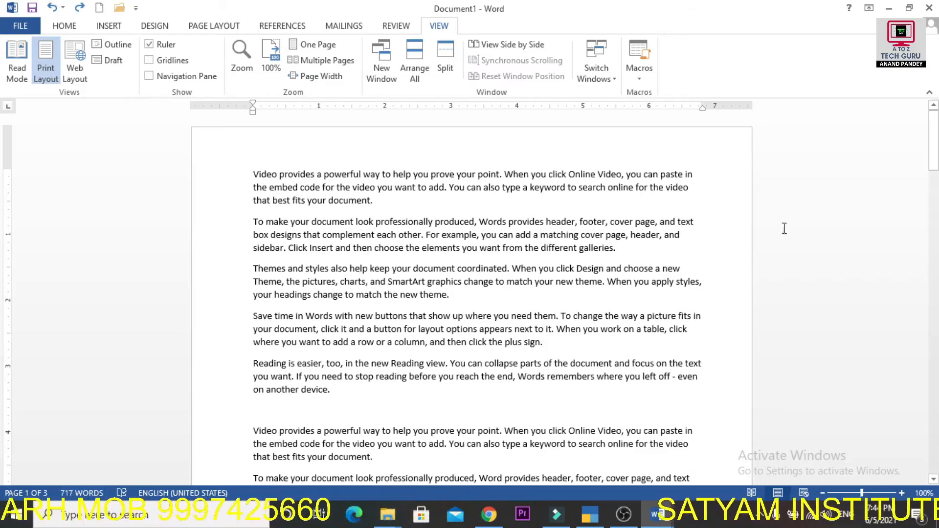
{"action": "mouse_move", "coordinate": [934, 135]}
{"action": "left_mouse_down"}
{"action": "mouse_move", "coordinate": [934, 415]}
{"action": "mouse_move", "coordinate": [933, 127]}
{"action": "mouse_move", "coordinate": [919, 119]}
{"action": "left_mouse_up"}
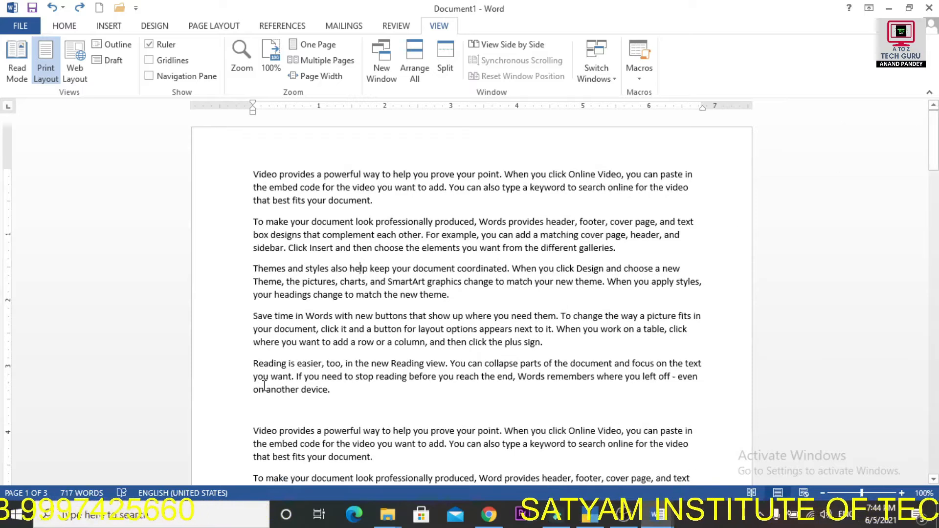
Open the proofing language settings, look over the list of available languages, and close them again
{"action": "left_click", "coordinate": [153, 492]}
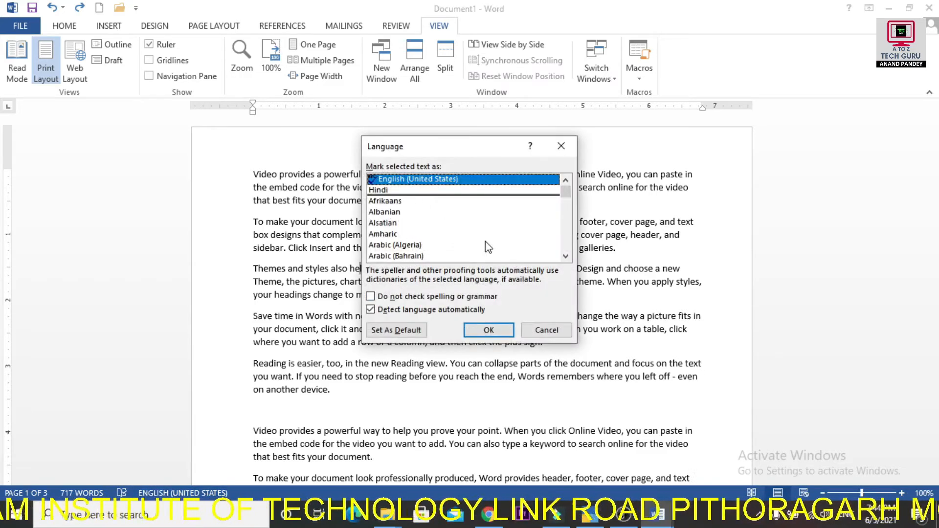
{"action": "mouse_move", "coordinate": [568, 195]}
{"action": "left_mouse_down"}
{"action": "mouse_move", "coordinate": [567, 226]}
{"action": "mouse_move", "coordinate": [565, 190]}
{"action": "left_mouse_up"}
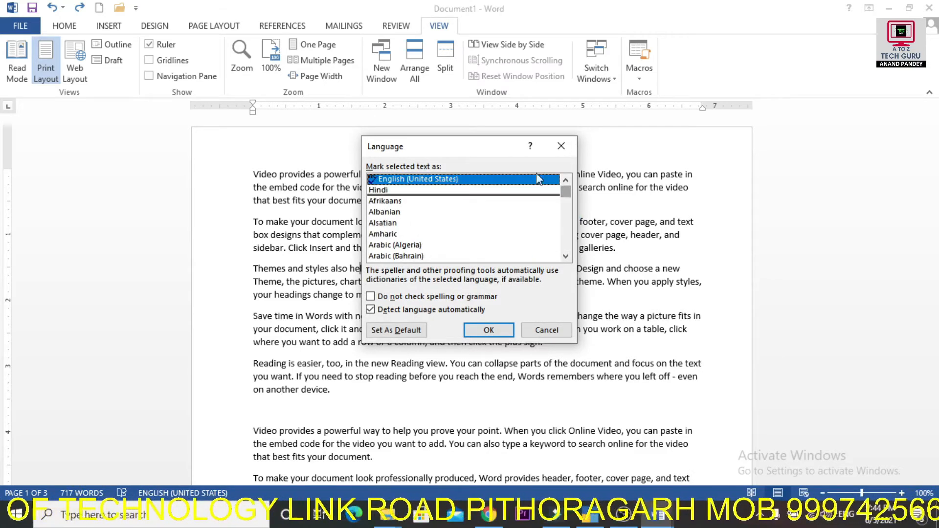
{"action": "left_click", "coordinate": [558, 144]}
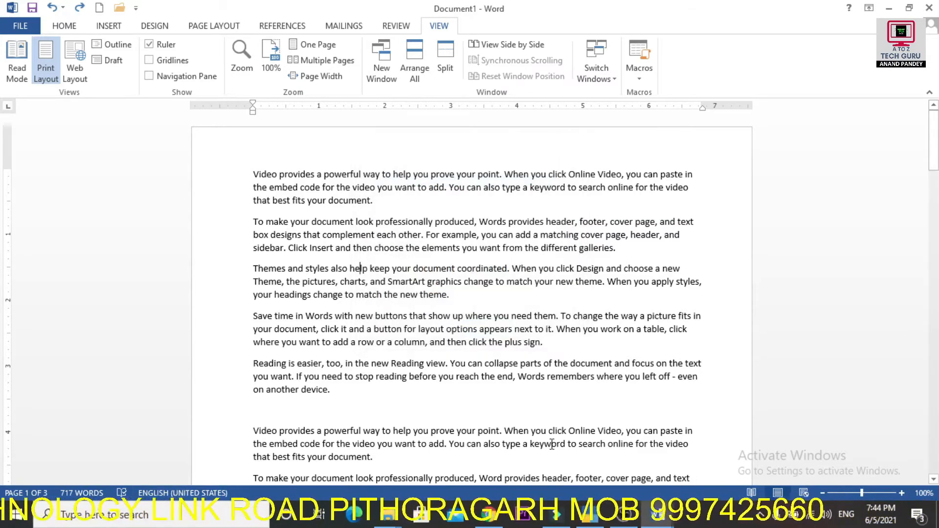
{"action": "left_click", "coordinate": [360, 269]}
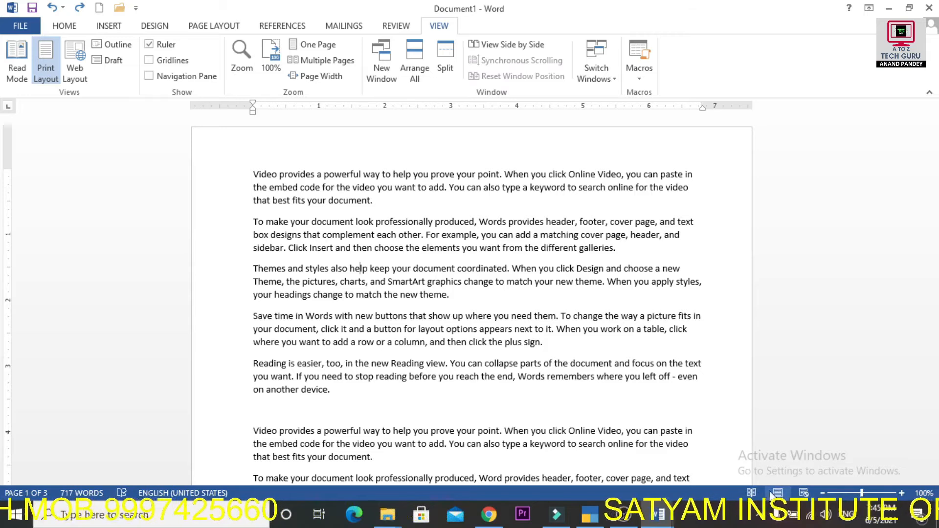
Page through the document to its end and back in Read Mode, and return to the start of page 1 in Print Layout
{"action": "left_click", "coordinate": [752, 493]}
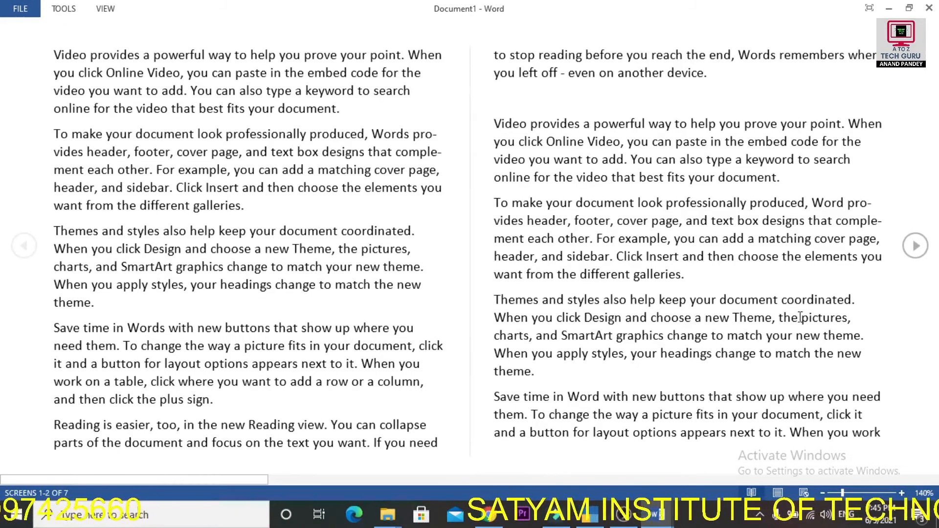
{"action": "left_click", "coordinate": [916, 246]}
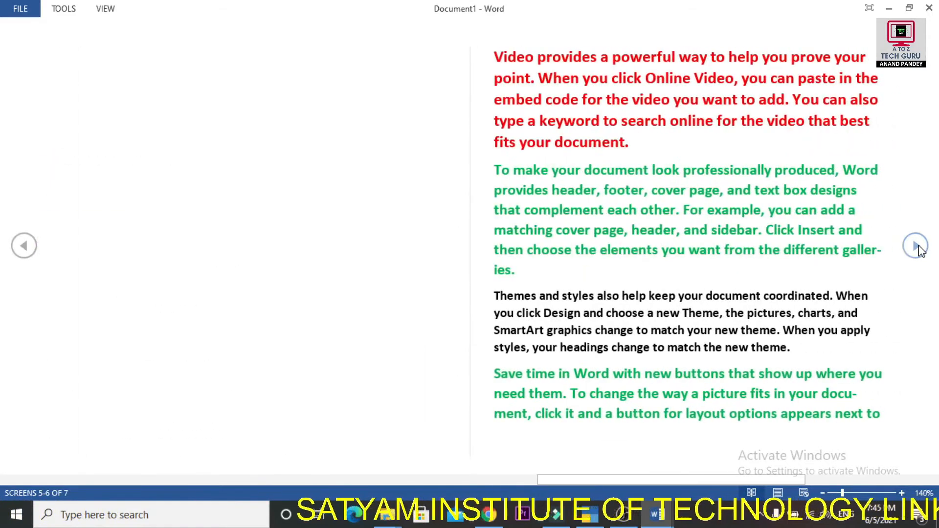
{"action": "left_click", "coordinate": [916, 246]}
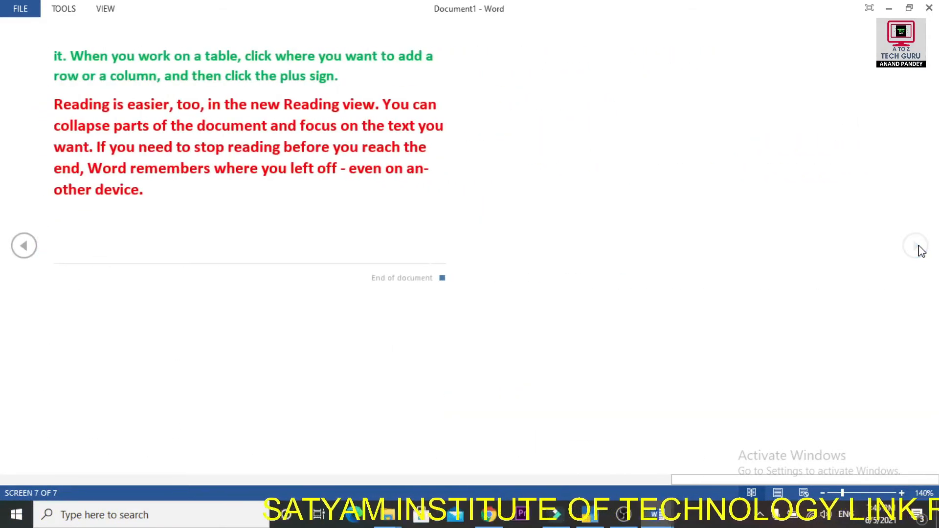
{"action": "left_click", "coordinate": [28, 250]}
{"action": "left_click", "coordinate": [28, 250]}
{"action": "left_click", "coordinate": [28, 249]}
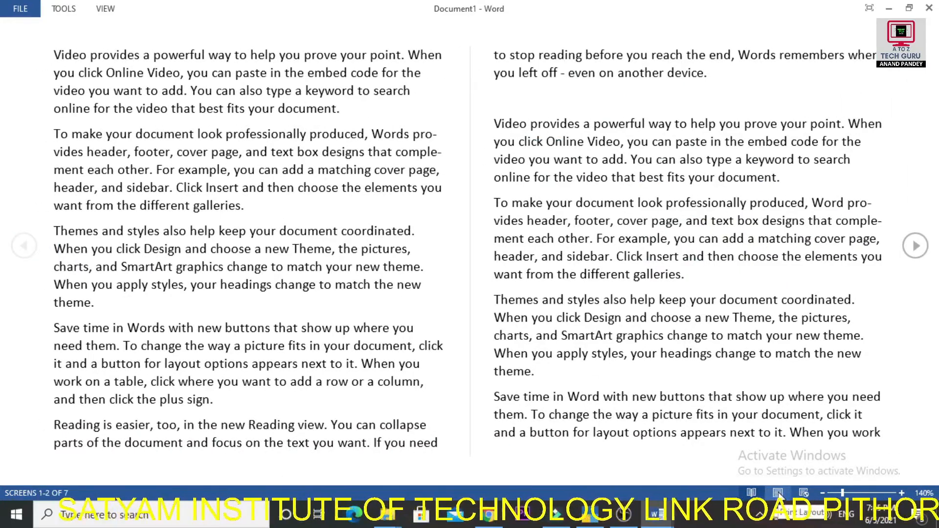
{"action": "left_click", "coordinate": [778, 494]}
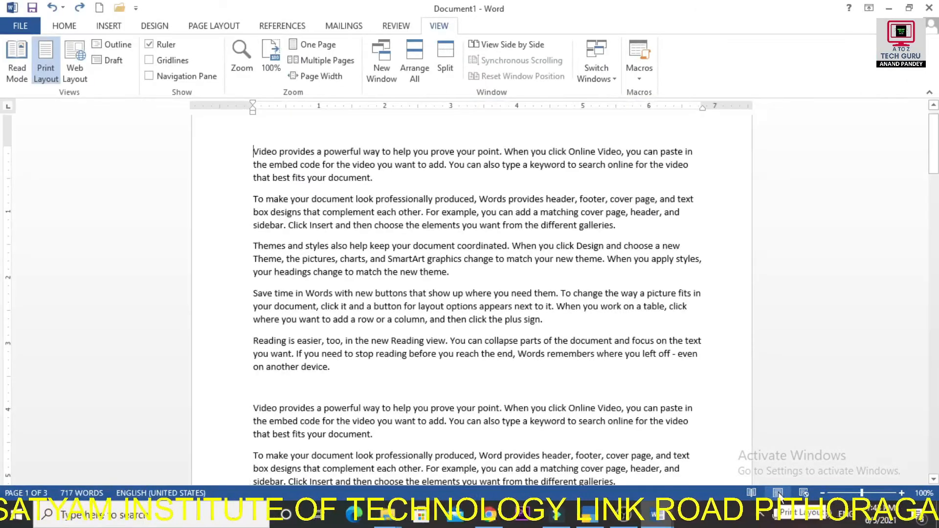
{"action": "left_click_drag", "start_coordinate": [934, 148], "coordinate": [934, 137]}
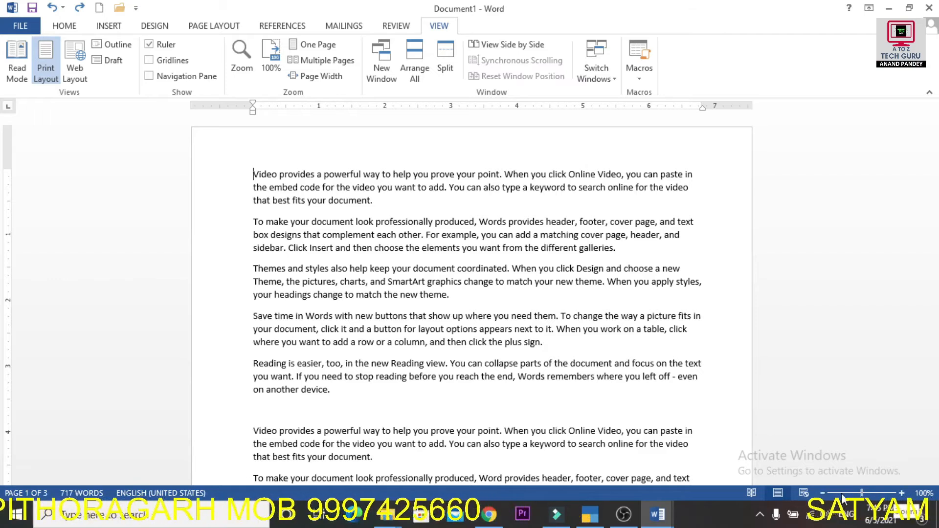
Zoom in on the document stepwise to 180%
{"action": "left_click", "coordinate": [901, 493]}
{"action": "left_click", "coordinate": [901, 493]}
{"action": "left_click", "coordinate": [901, 493]}
{"action": "left_click", "coordinate": [901, 493]}
{"action": "left_click", "coordinate": [901, 493]}
{"action": "left_click", "coordinate": [901, 492]}
{"action": "left_click", "coordinate": [901, 493]}
{"action": "left_click", "coordinate": [901, 493]}
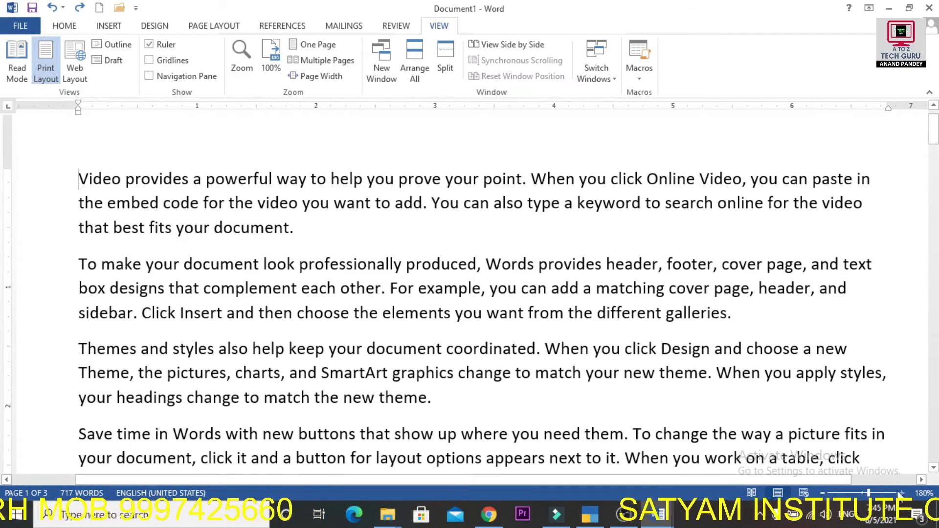
Zoom the document out stepwise to 60%
{"action": "left_click", "coordinate": [822, 492]}
{"action": "left_click", "coordinate": [822, 493]}
{"action": "left_click", "coordinate": [823, 493]}
{"action": "left_click", "coordinate": [822, 493]}
{"action": "left_click", "coordinate": [822, 493]}
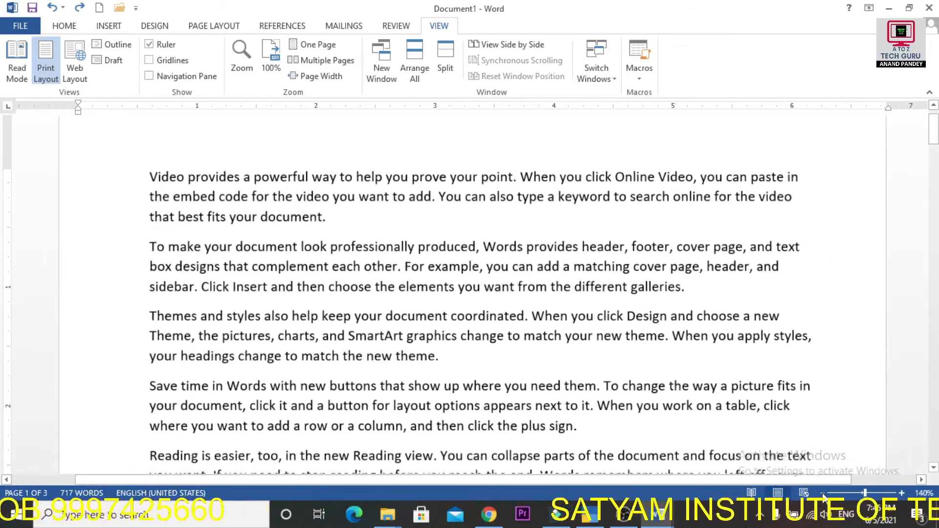
{"action": "left_click", "coordinate": [823, 493]}
{"action": "left_click", "coordinate": [823, 493]}
{"action": "left_click", "coordinate": [823, 493]}
{"action": "left_click", "coordinate": [823, 493]}
{"action": "left_click", "coordinate": [822, 493]}
{"action": "left_click", "coordinate": [822, 493]}
{"action": "left_click", "coordinate": [823, 493]}
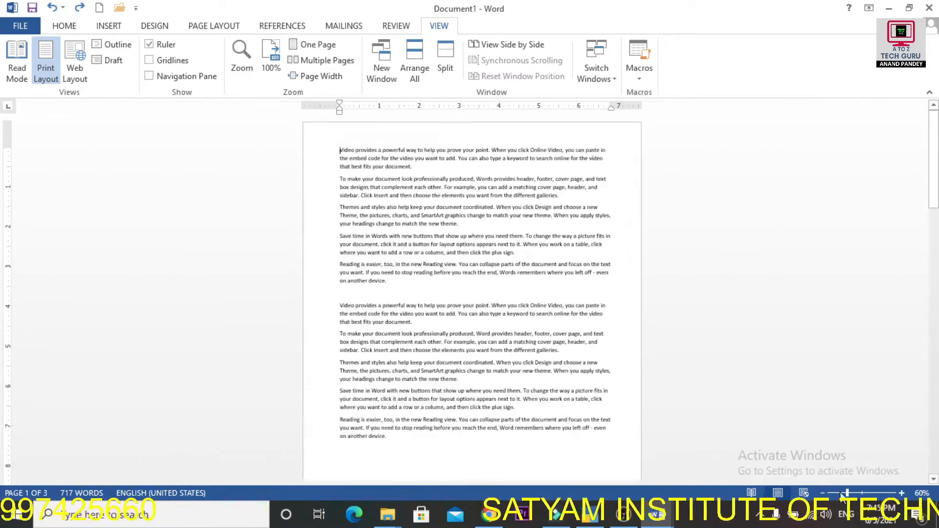
Bring the document's zoom back up to 100%
{"action": "left_click", "coordinate": [901, 493]}
{"action": "left_click", "coordinate": [901, 493]}
{"action": "left_click", "coordinate": [901, 493]}
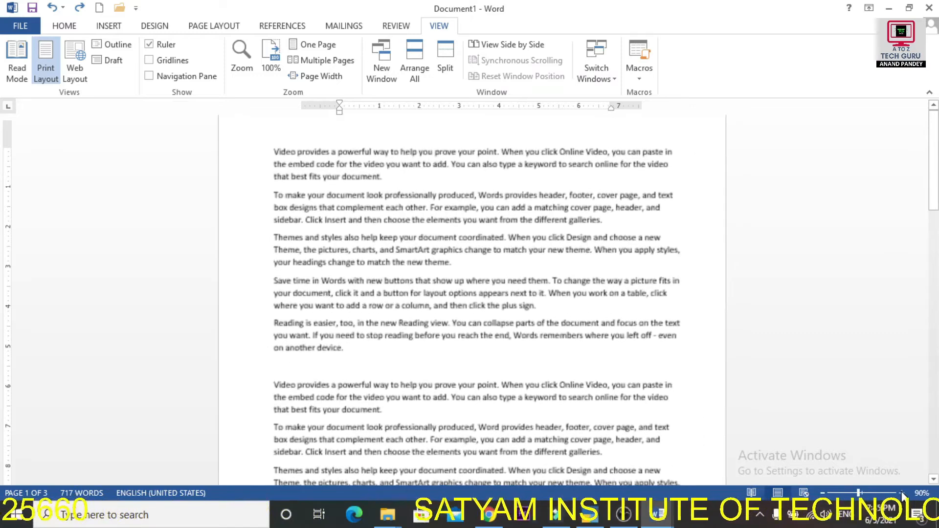
{"action": "left_click", "coordinate": [901, 493]}
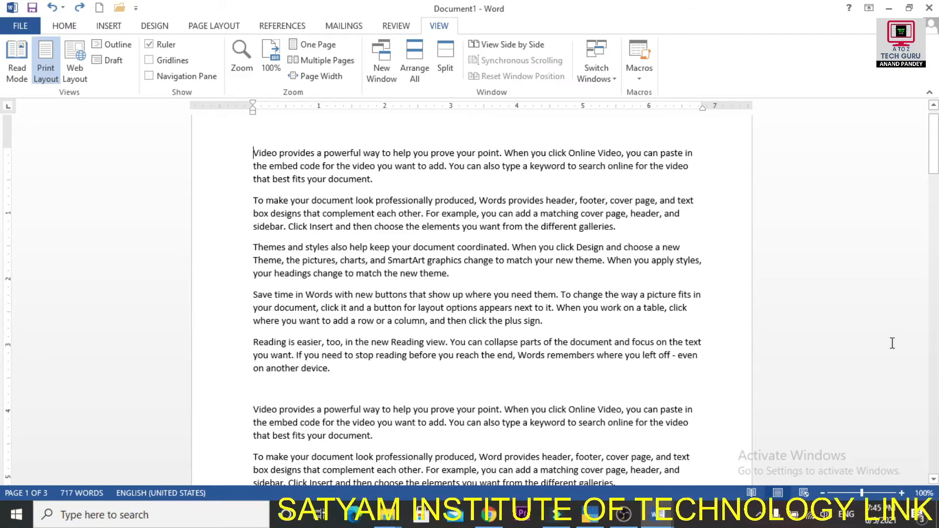
Select the words "Design and choose a new" in the third paragraph, with the basic text formatting commands at hand
{"action": "left_click", "coordinate": [64, 32]}
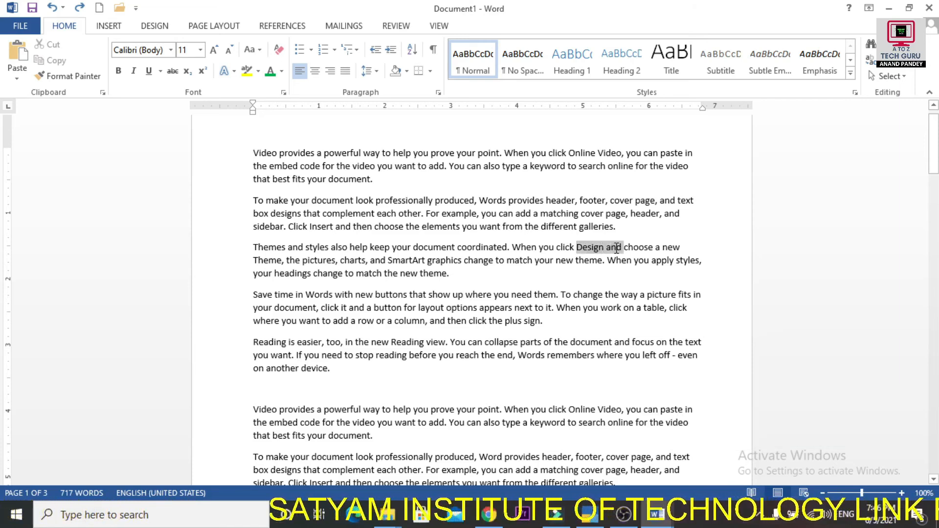
{"action": "left_click_drag", "start_coordinate": [676, 250], "coordinate": [679, 250]}
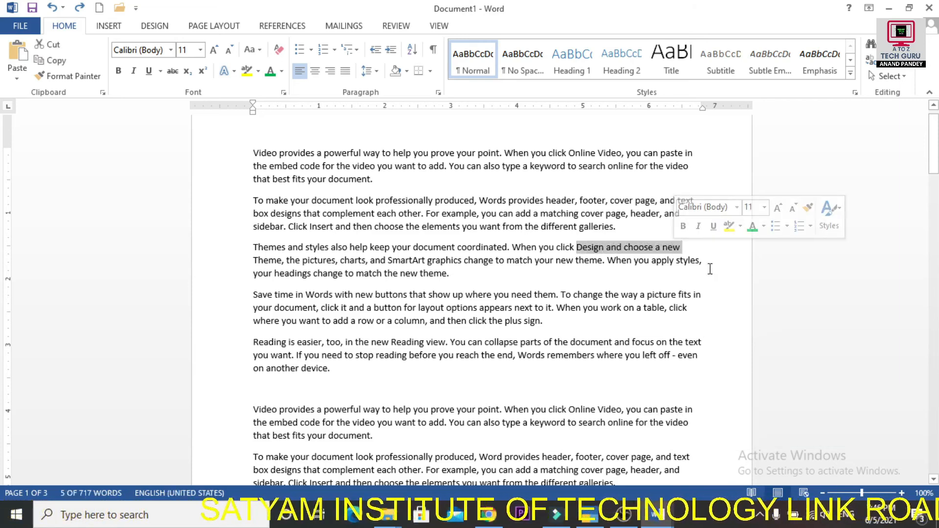